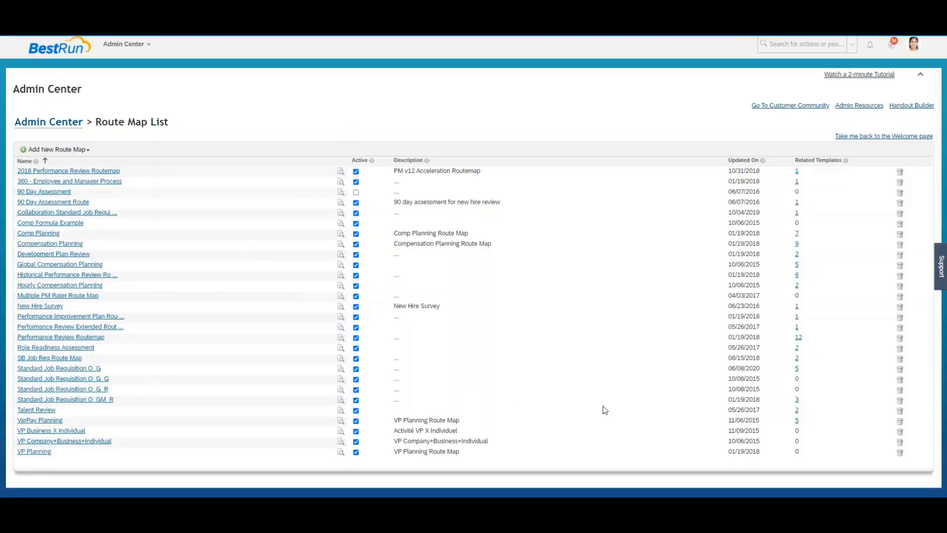
View the templates related to the Standard Job Requisition O_G route map, and close the list
click(796, 370)
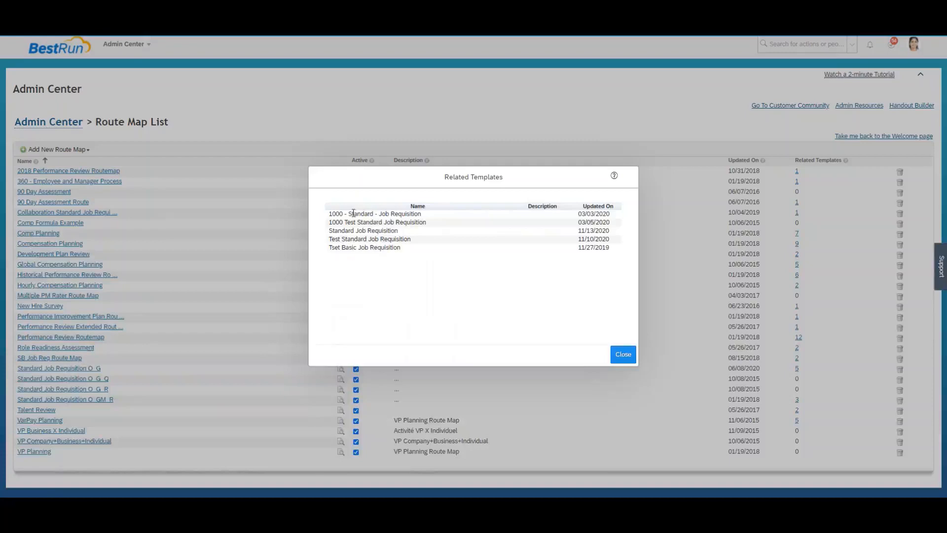
click(621, 354)
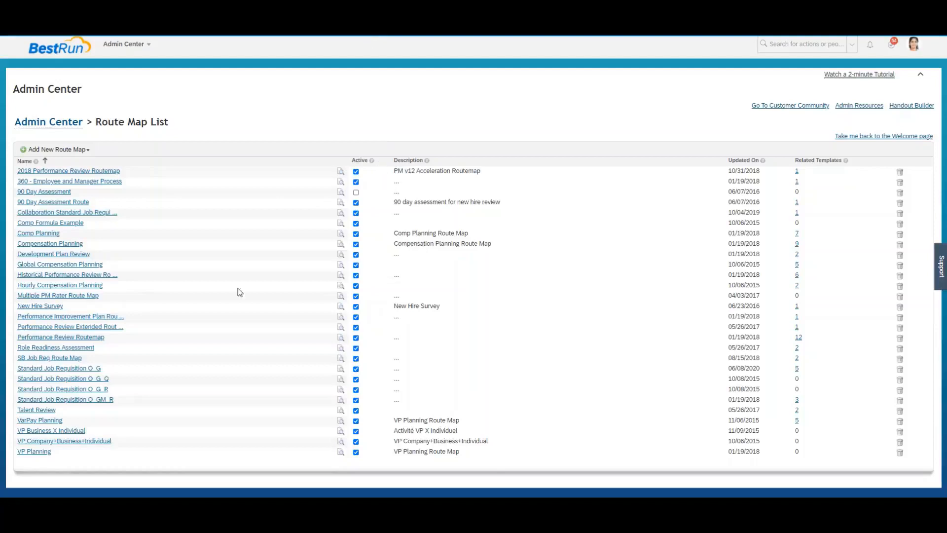
Open the Standard Job Requisition O_GM_R route map and examine the roles configured for each of its steps, including the completion stage
click(95, 401)
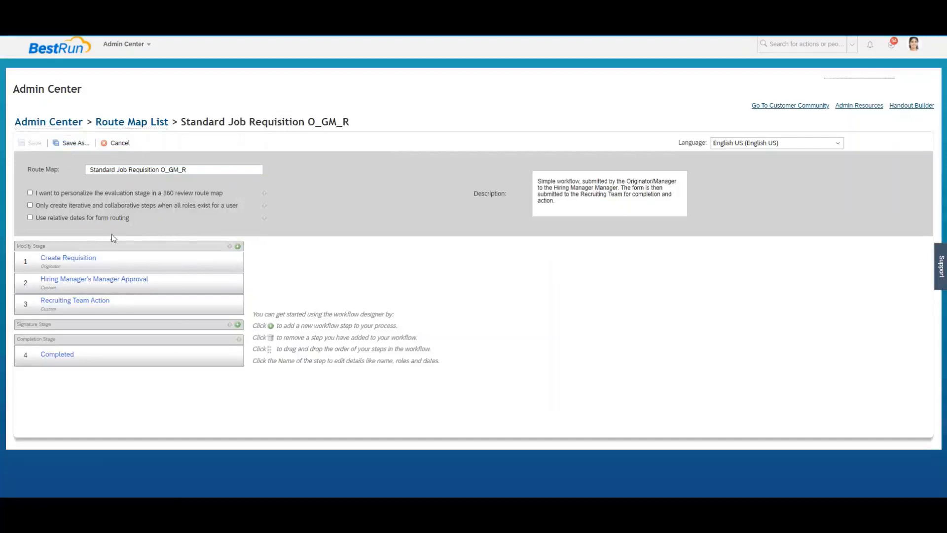
click(92, 261)
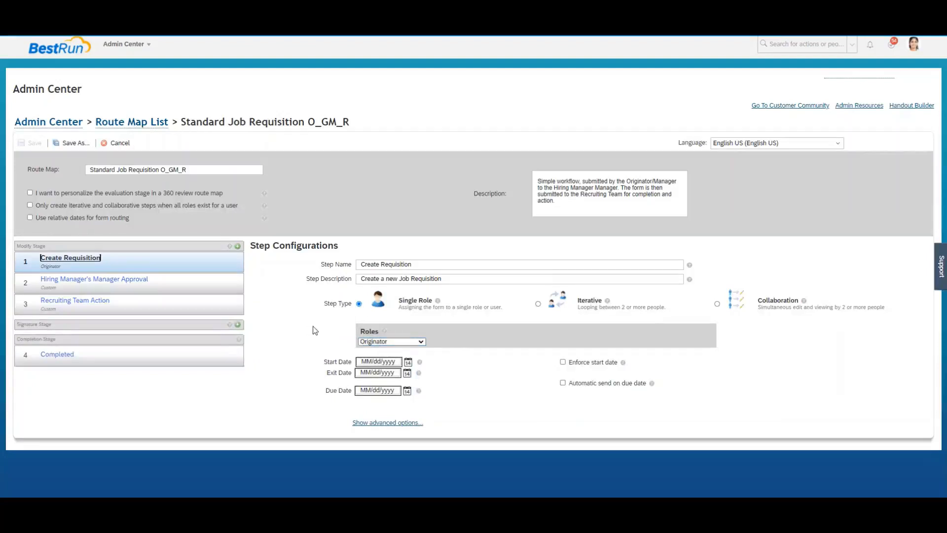
click(119, 283)
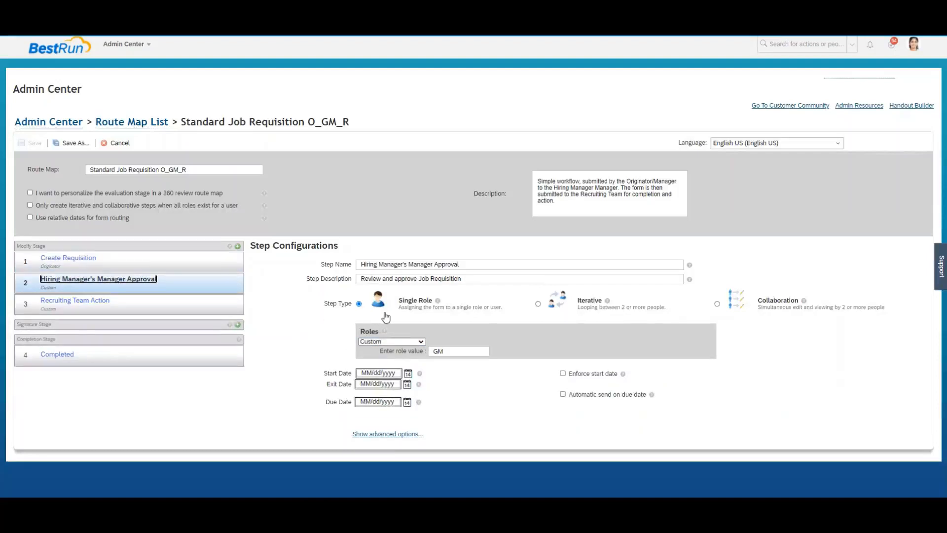
click(421, 343)
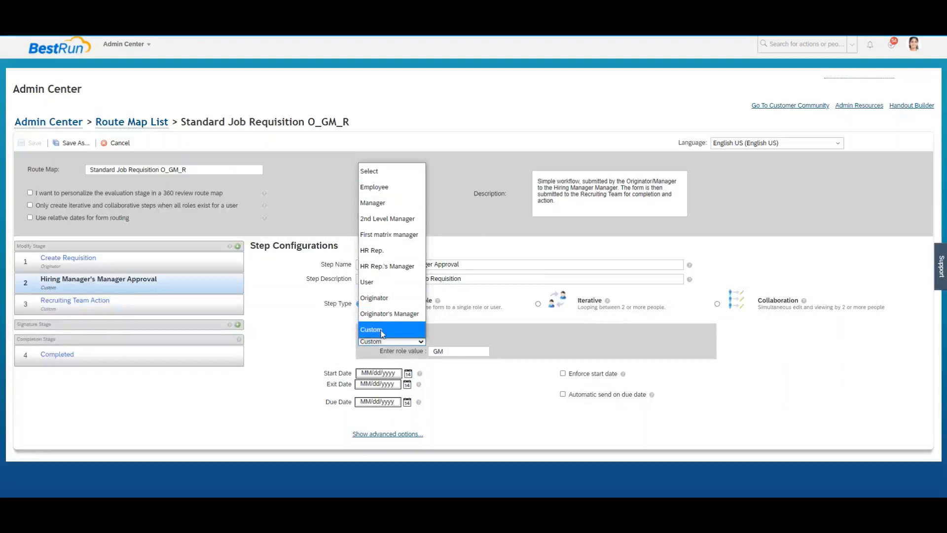
click(381, 329)
click(442, 350)
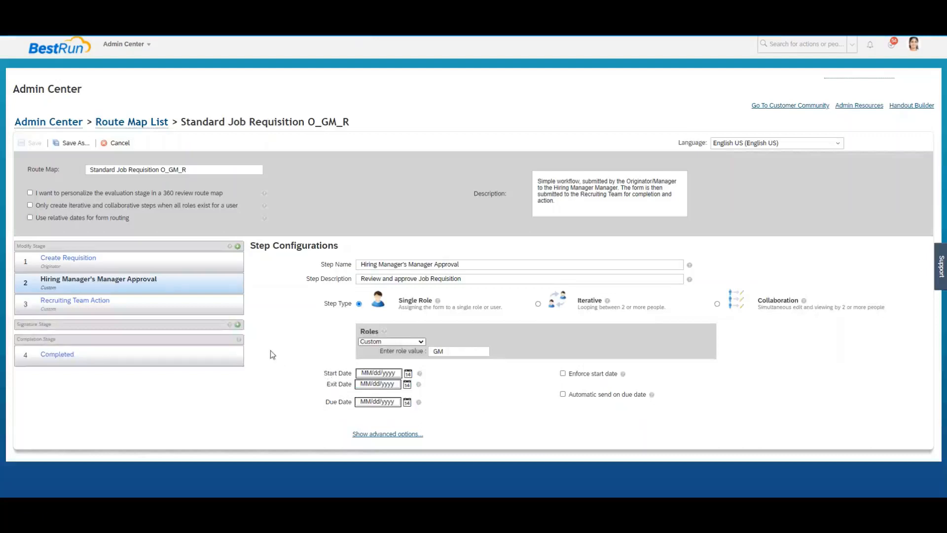
click(92, 306)
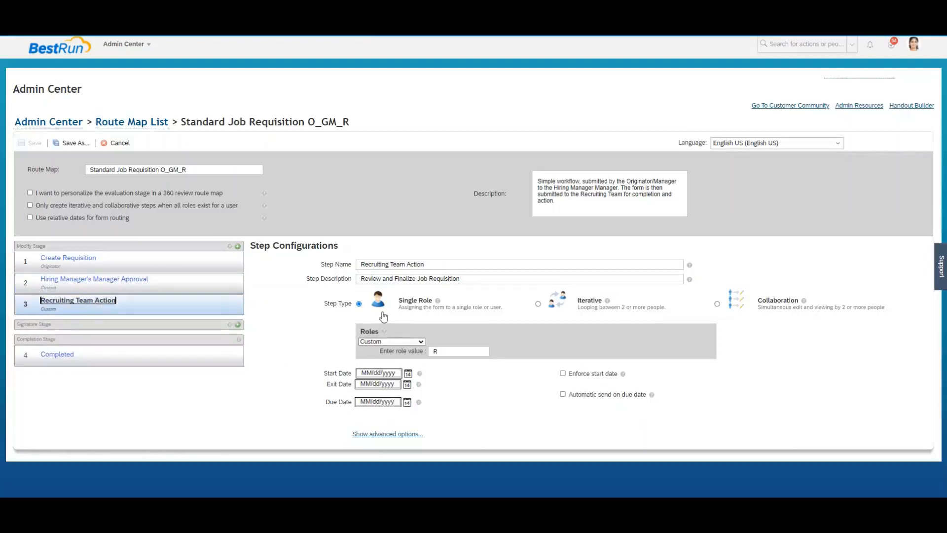
click(441, 351)
click(57, 356)
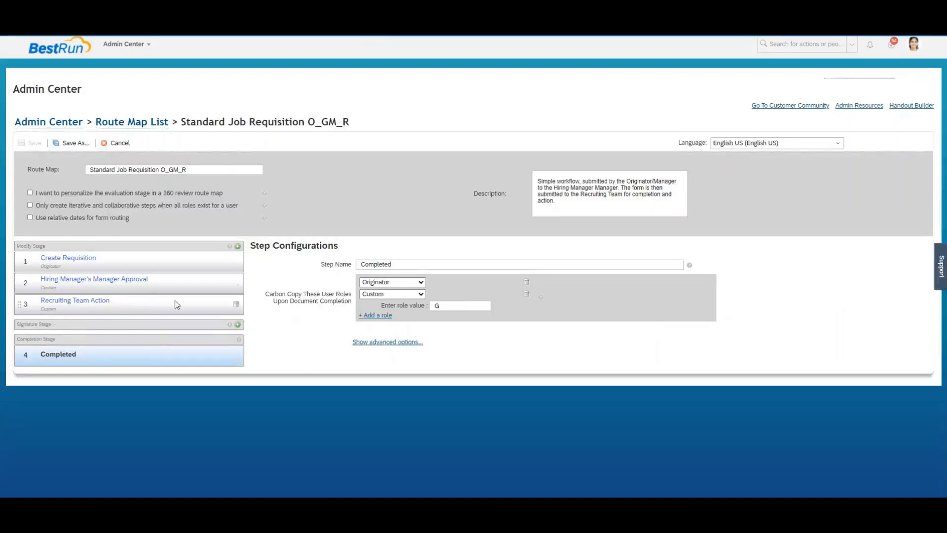
Add a modify-stage step named Test and place it between Hiring Manager's Manager Approval and Recruiting Team Action
click(238, 247)
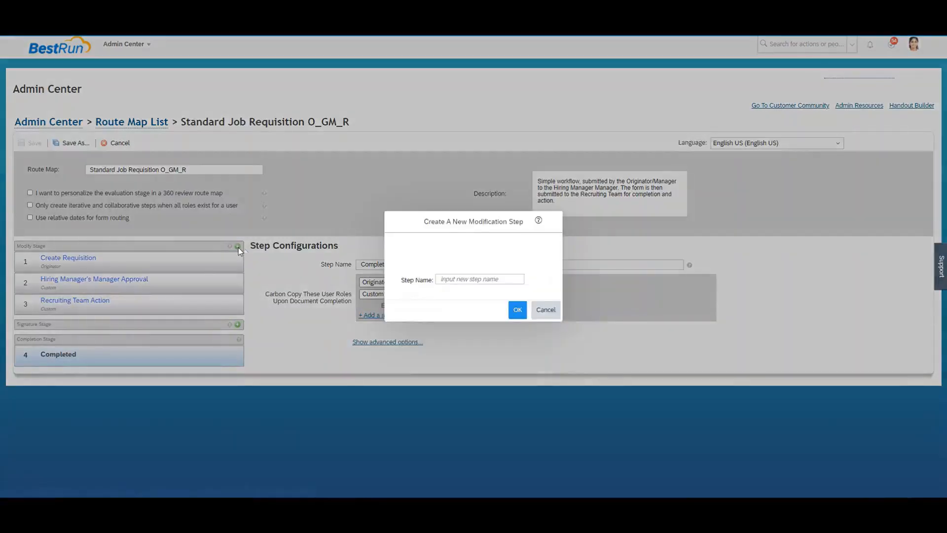
click(465, 280)
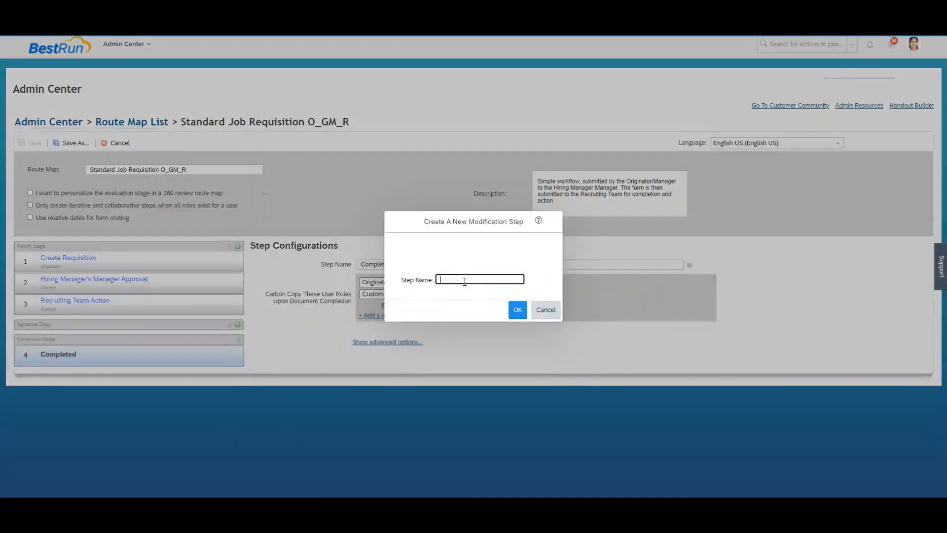
text(Test)
click(516, 310)
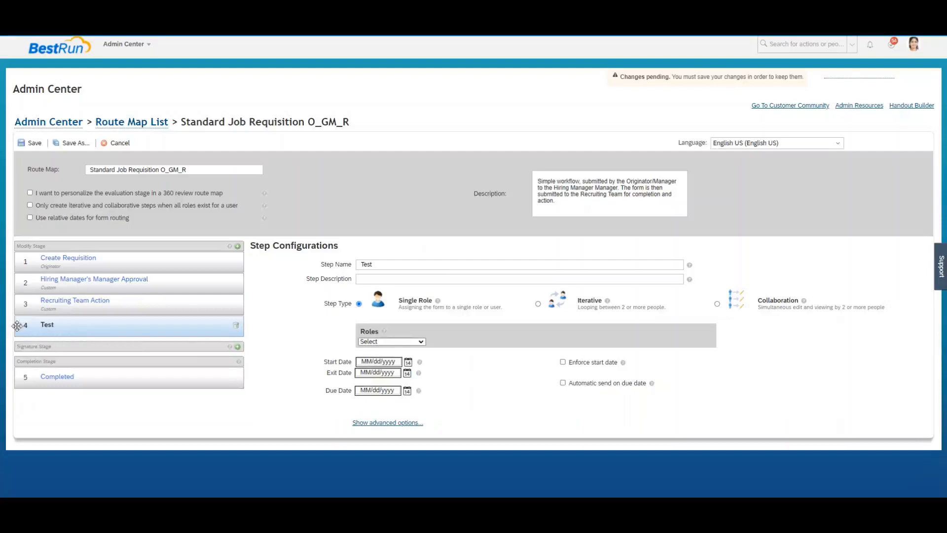
drag(20, 326, 18, 282)
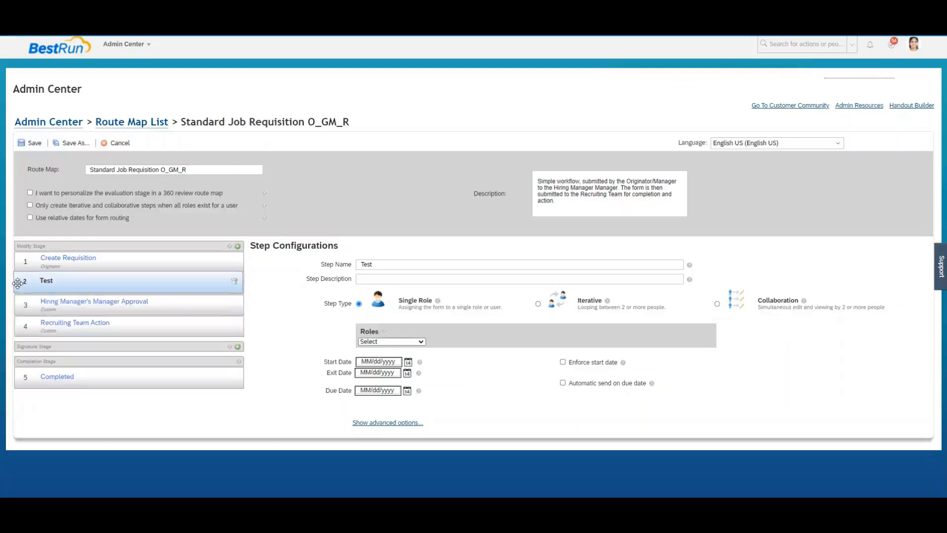
click(44, 284)
drag(20, 283, 23, 312)
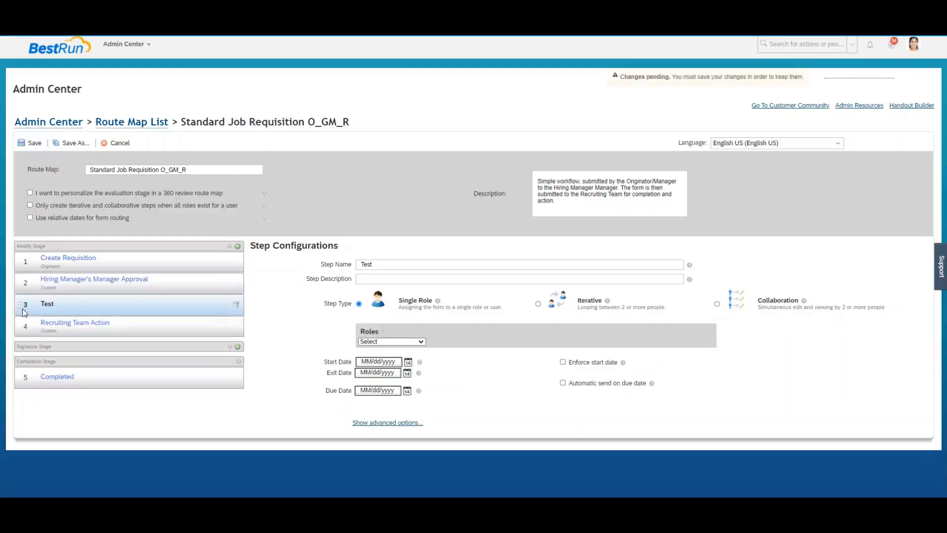
click(49, 304)
Enter "This is a test" as the description of the Test step
click(389, 280)
click(388, 279)
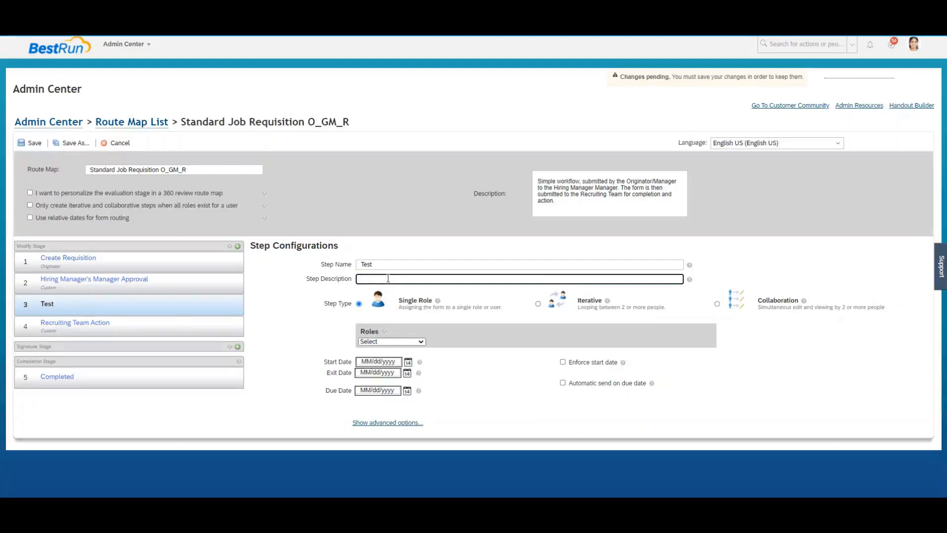
text(This is a test)
key(Left)
key(Left)
key(Left)
key(Left)
Make the Test step iterative with two custom roles, R as entry user and G as exit user
click(537, 304)
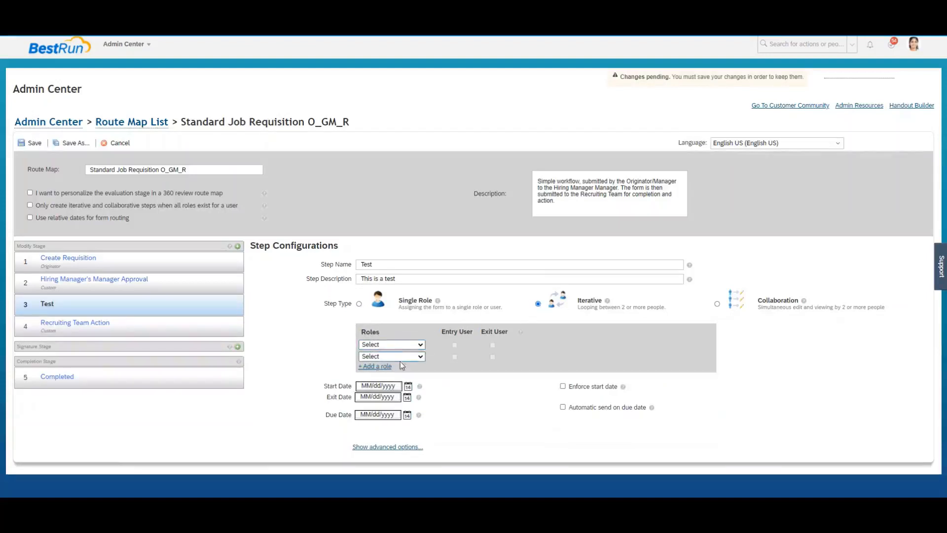
click(421, 344)
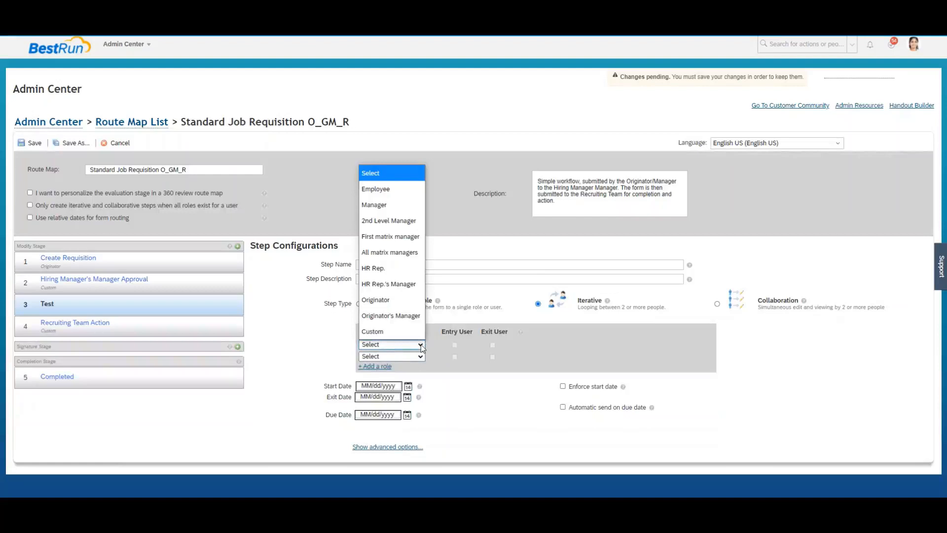
click(385, 335)
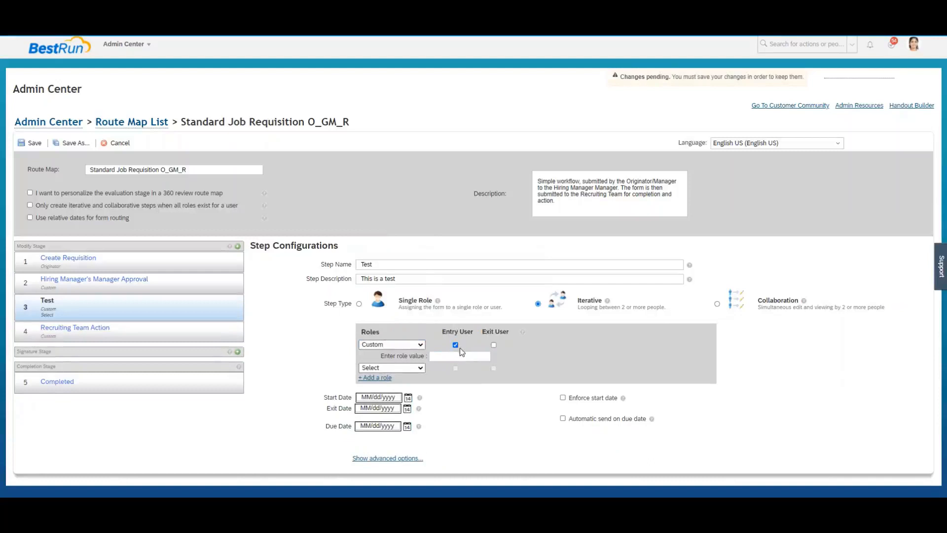
click(447, 356)
click(421, 369)
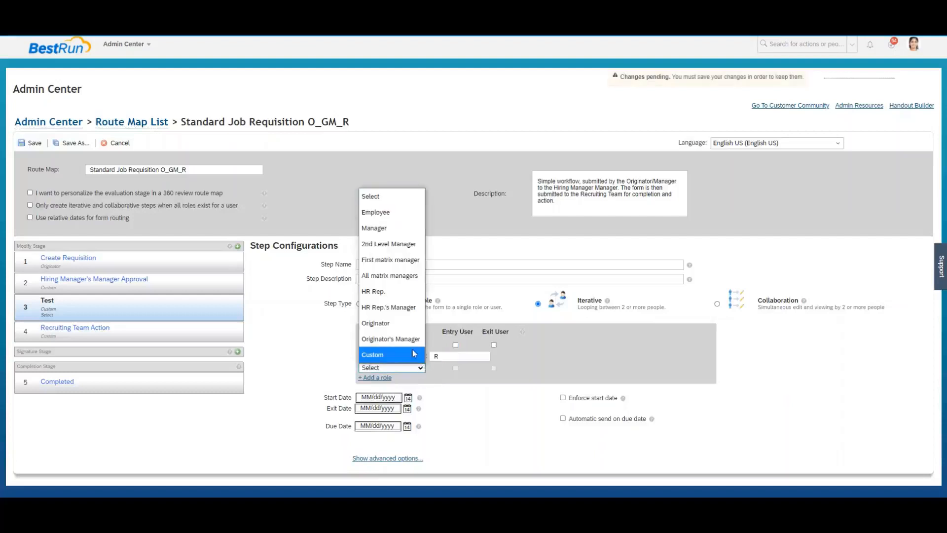
click(391, 355)
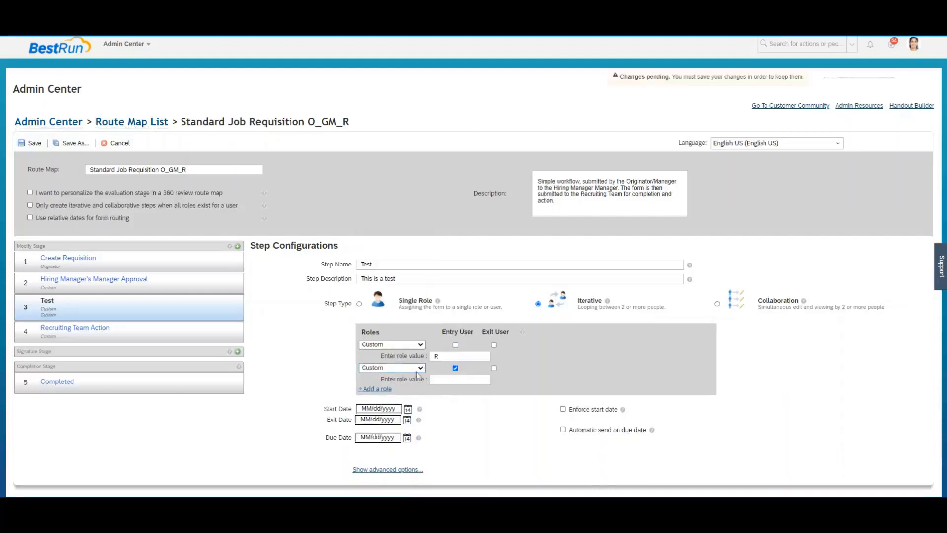
click(445, 380)
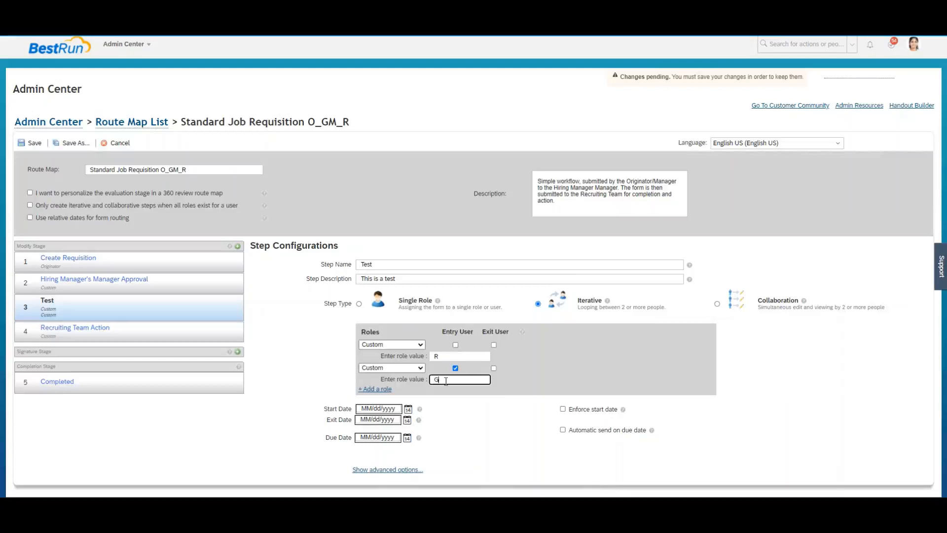
click(455, 345)
click(494, 369)
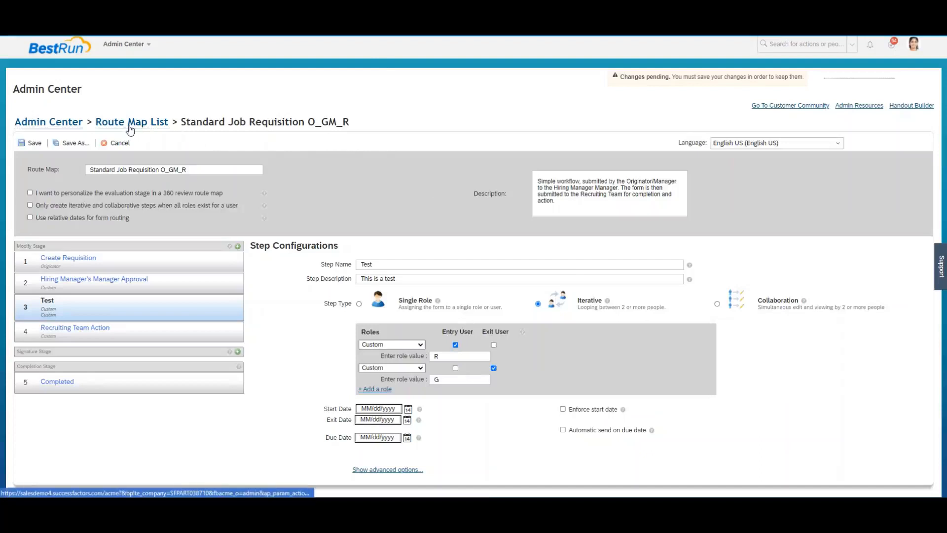
Return to the route map list without saving the changes, and start a new route map built from scratch
click(130, 128)
click(523, 71)
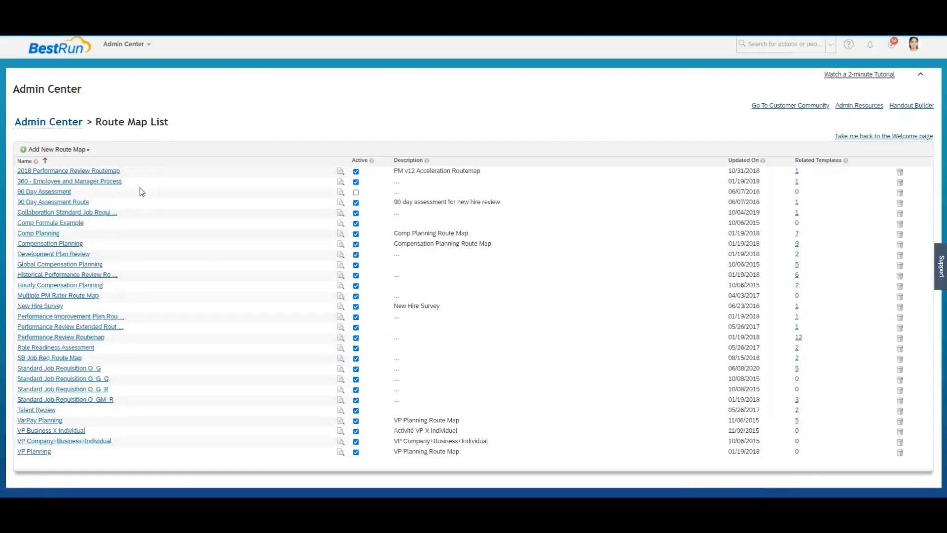
click(53, 152)
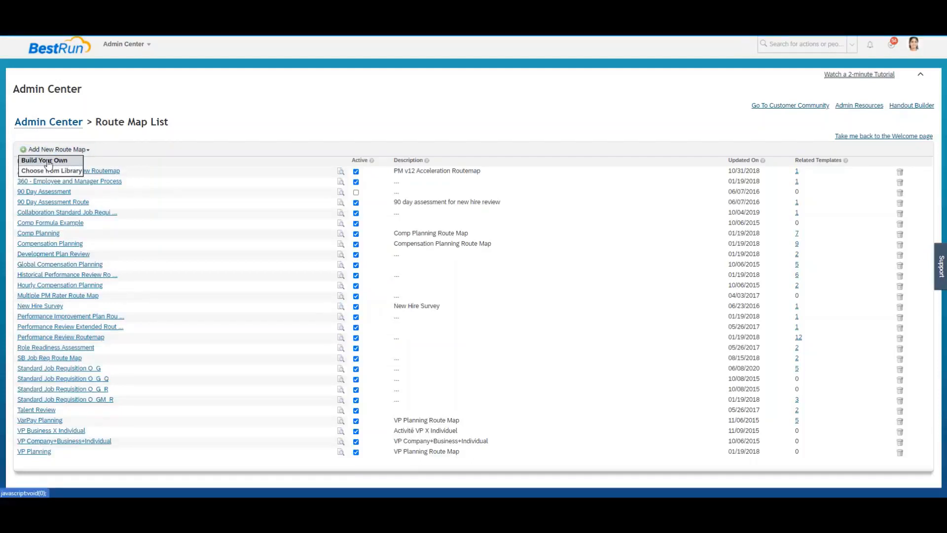
click(48, 164)
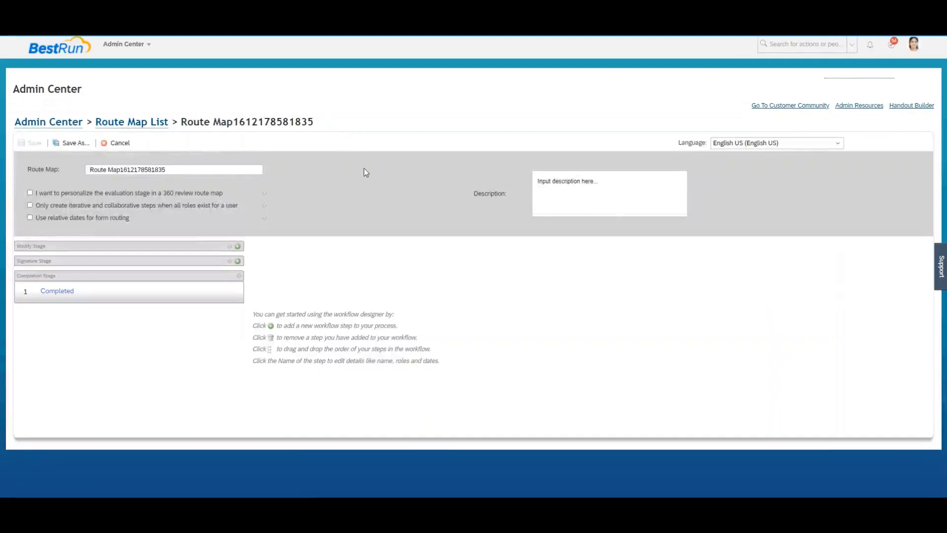
Add two steps named Test and Hiring Manager to the modify stage of the new route map
click(238, 248)
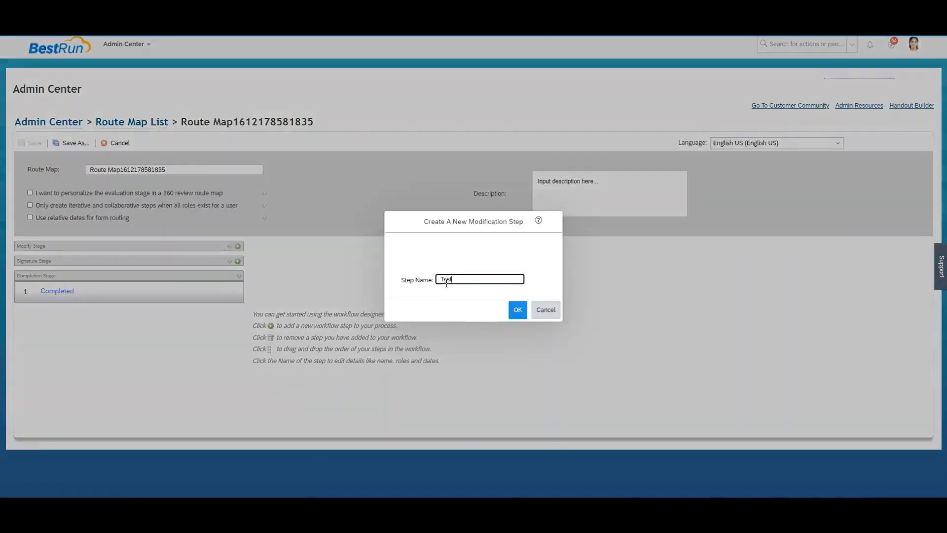
click(516, 310)
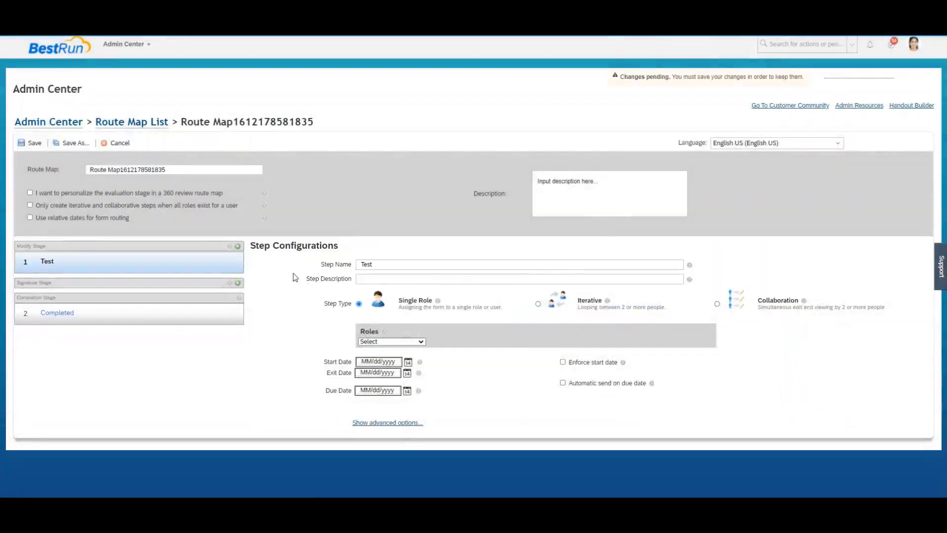
click(238, 249)
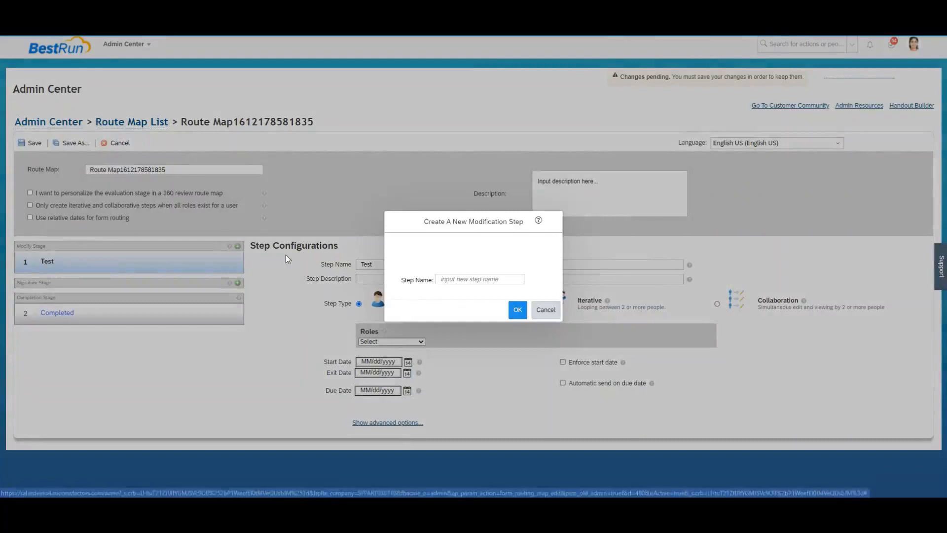
click(457, 280)
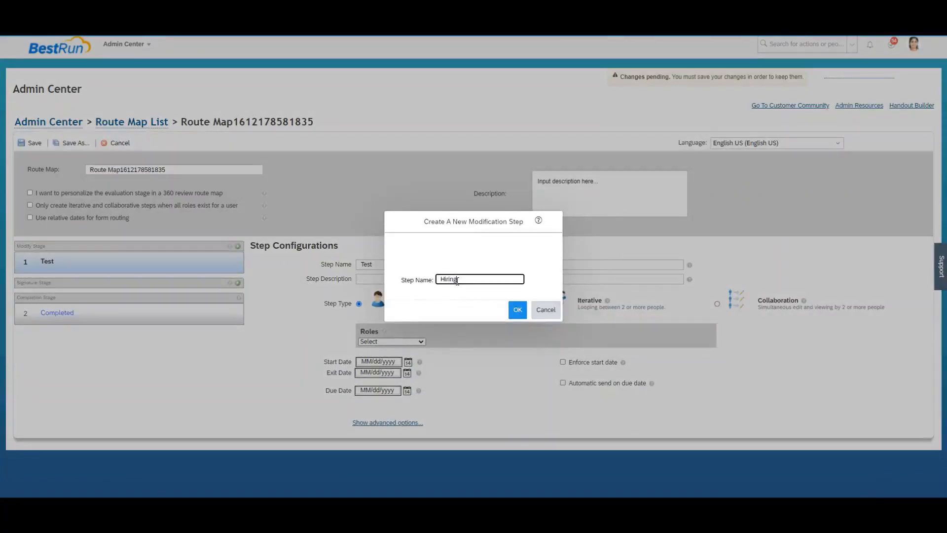
text(Hiring Manager)
click(517, 310)
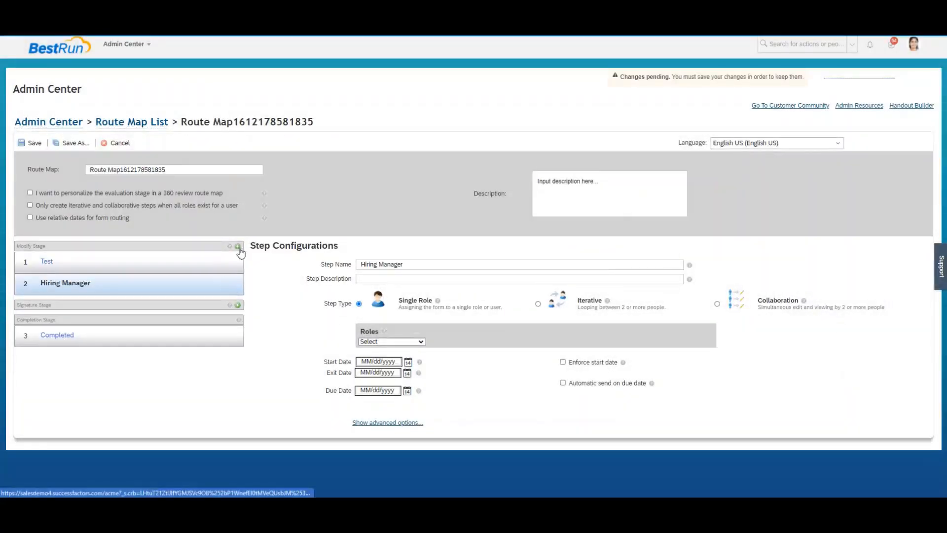
Add a modify-stage step named Recruiter after the Hiring Manager step
click(238, 246)
click(456, 280)
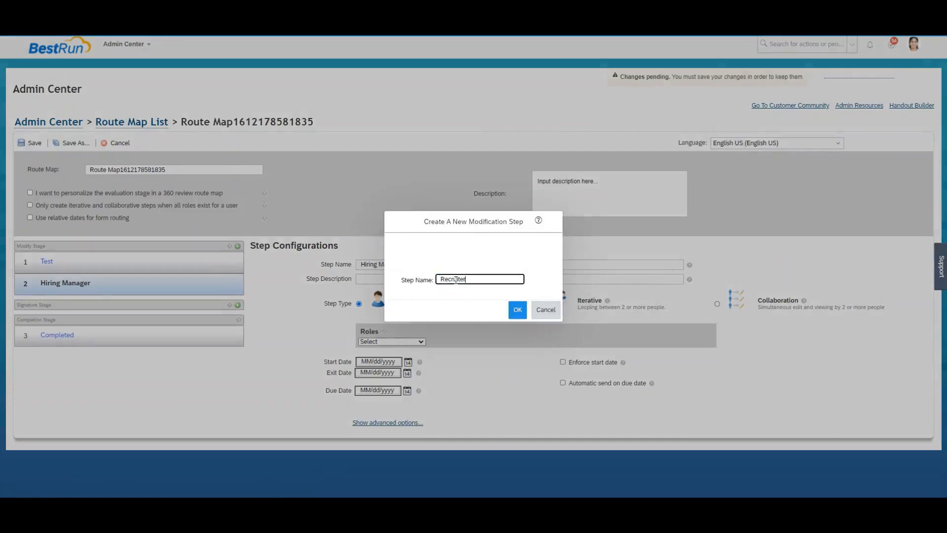
click(516, 309)
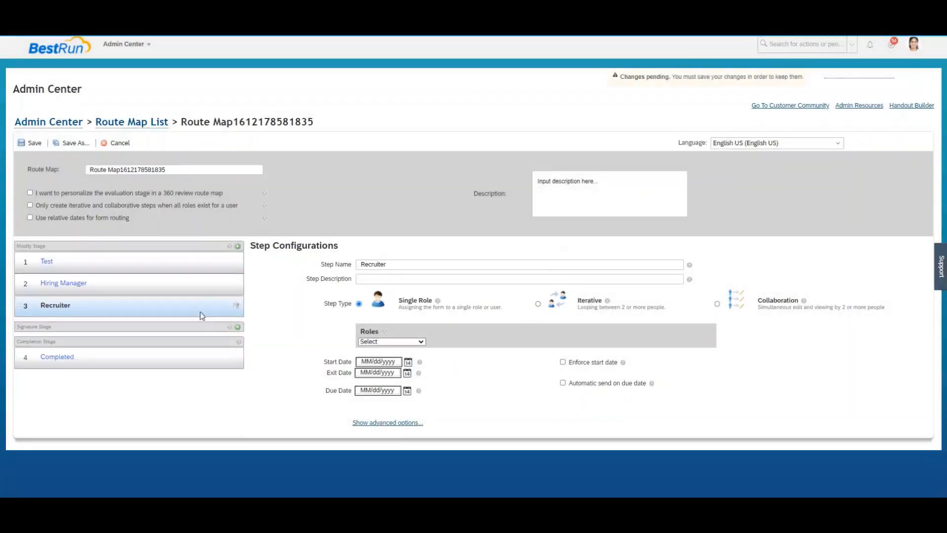
Assign the Originator role to the Recruiter step
click(46, 263)
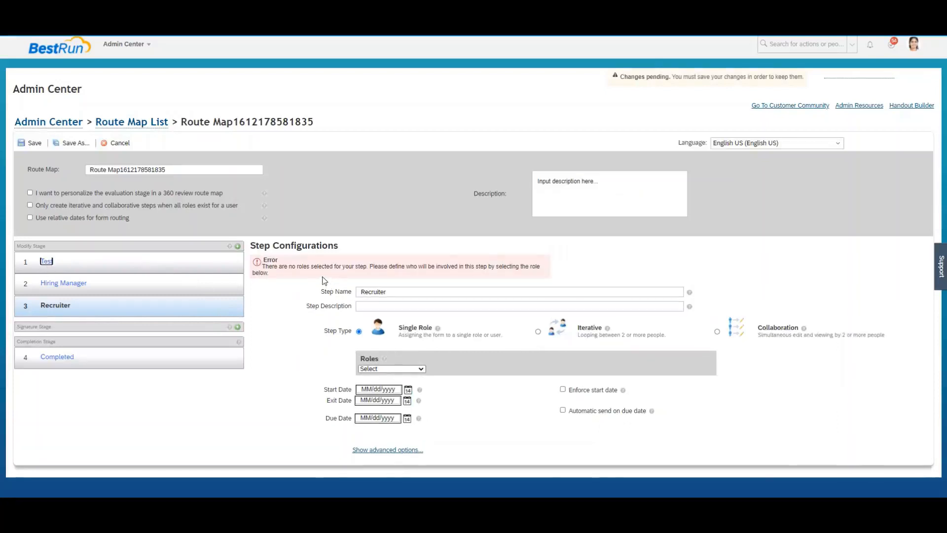
click(421, 370)
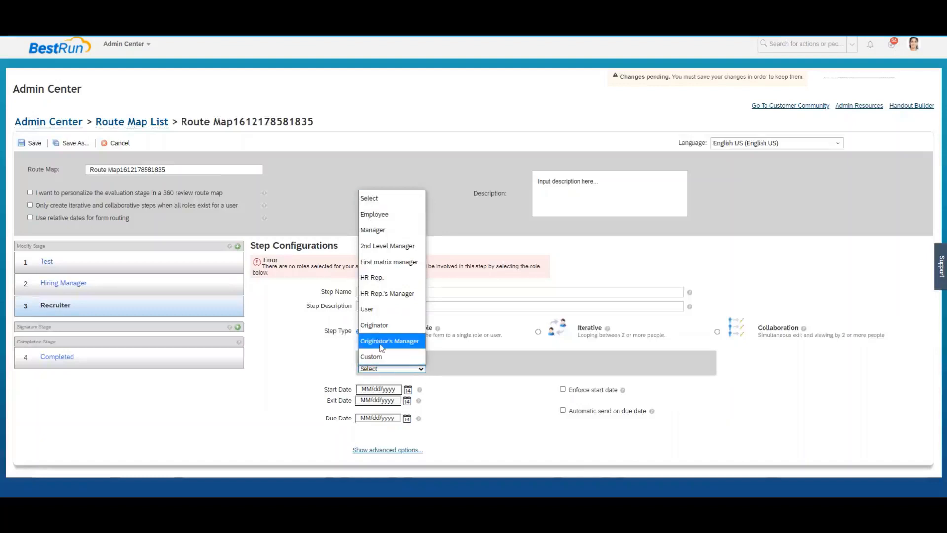
click(379, 326)
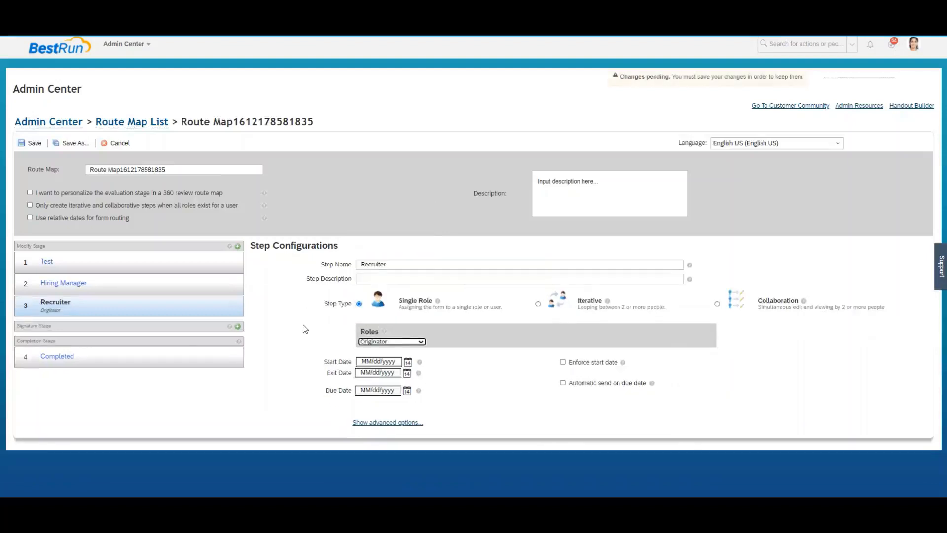
Assign the Originator role to the Test step of the route map
click(68, 266)
click(419, 344)
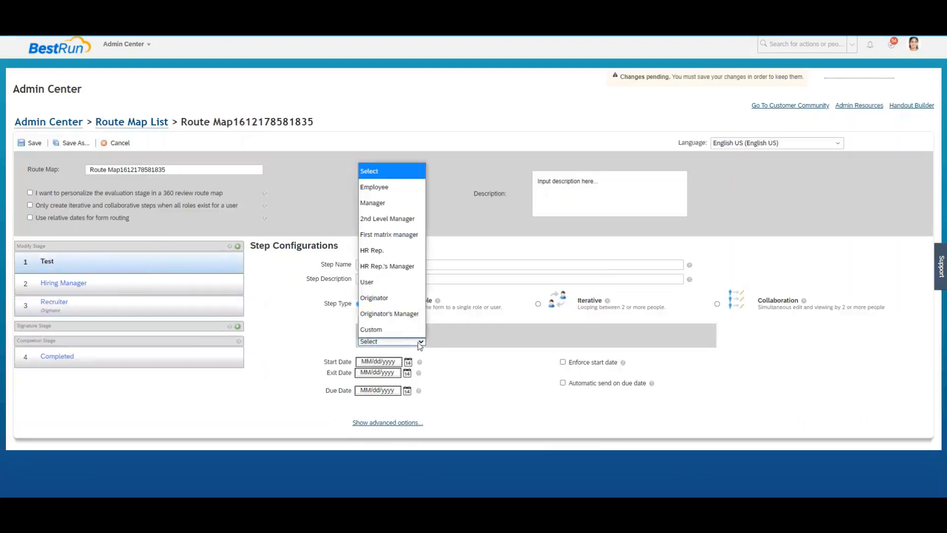
click(389, 298)
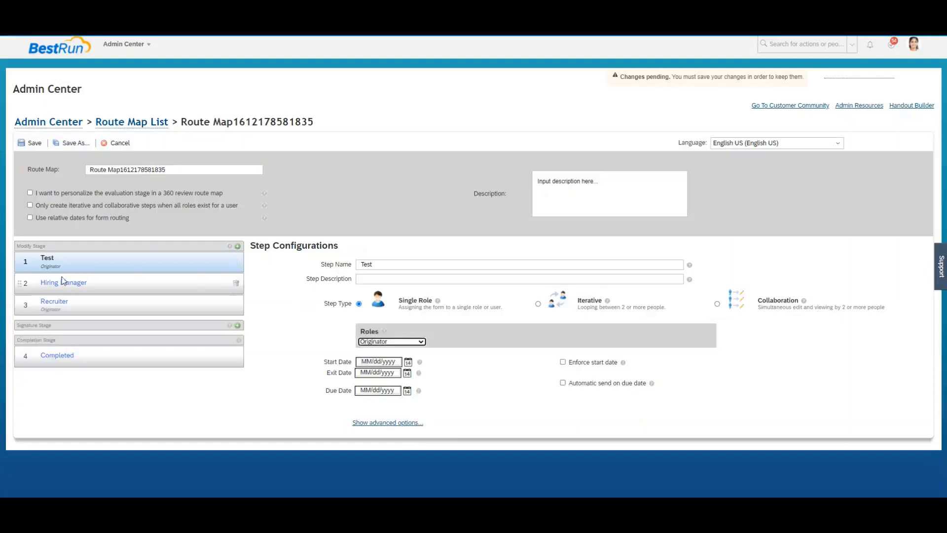
Make the Hiring Manager step Iterative and set its first role to Custom with role value G
click(67, 281)
click(66, 281)
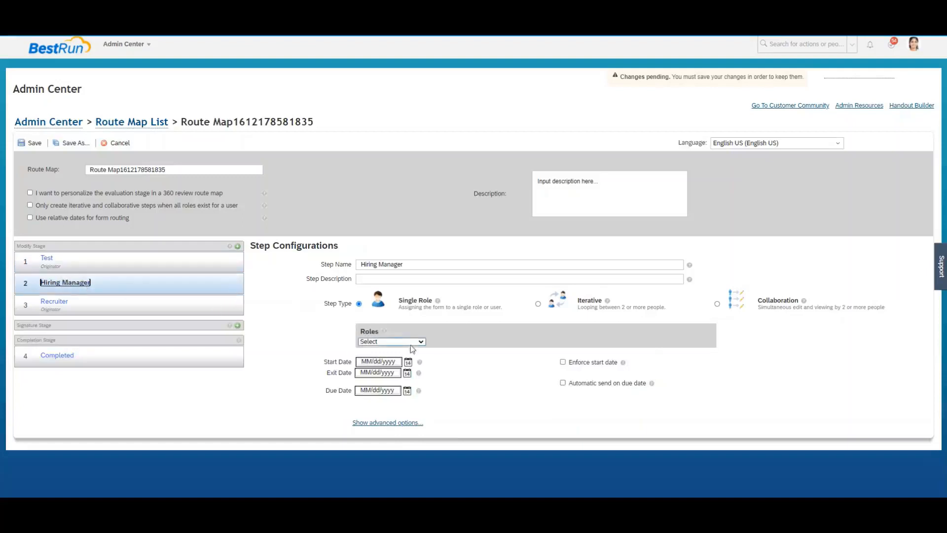
click(538, 304)
click(421, 345)
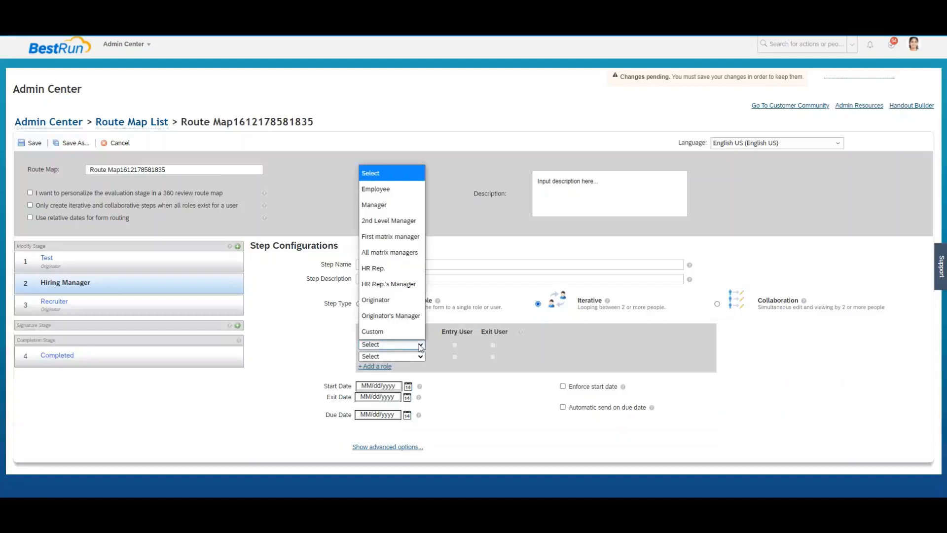
click(402, 331)
click(449, 356)
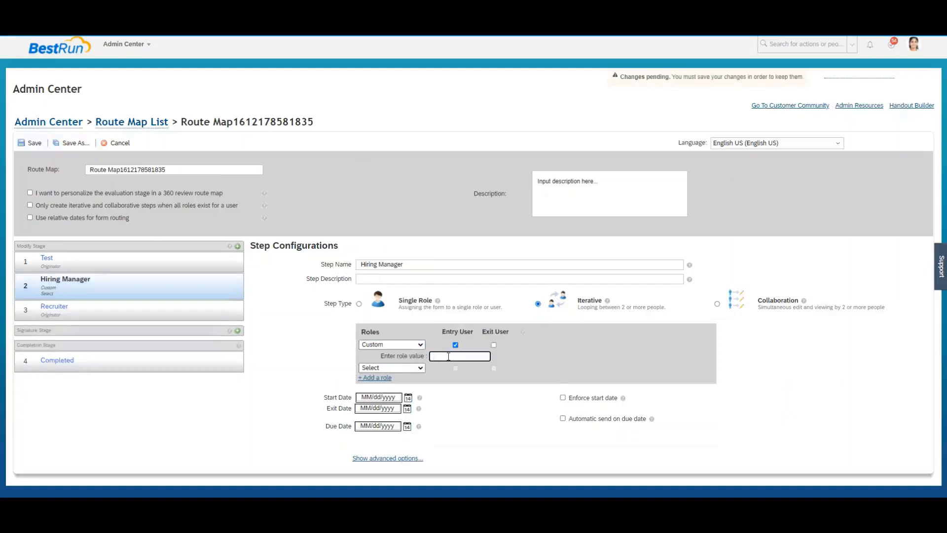
Set the Hiring Manager step's second role to Custom with value GM, making G the entry user and GM the exit user
click(421, 368)
click(392, 355)
click(455, 368)
click(455, 379)
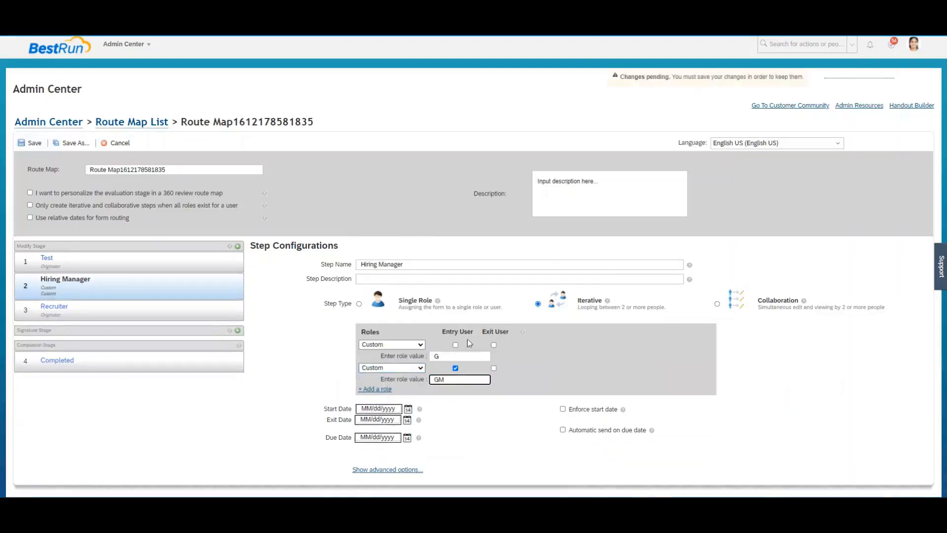
click(455, 345)
click(494, 369)
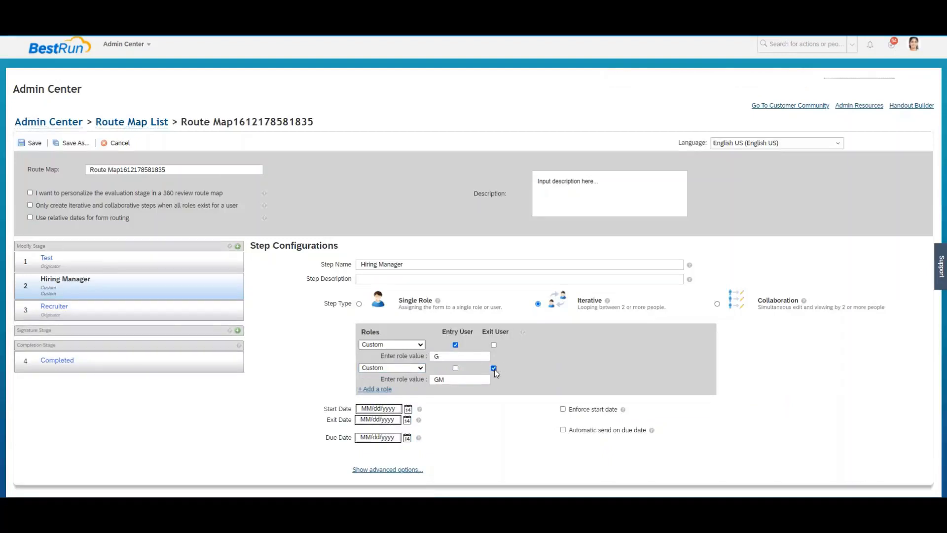
Change the Recruiter step's single role to Custom with role value R
click(61, 310)
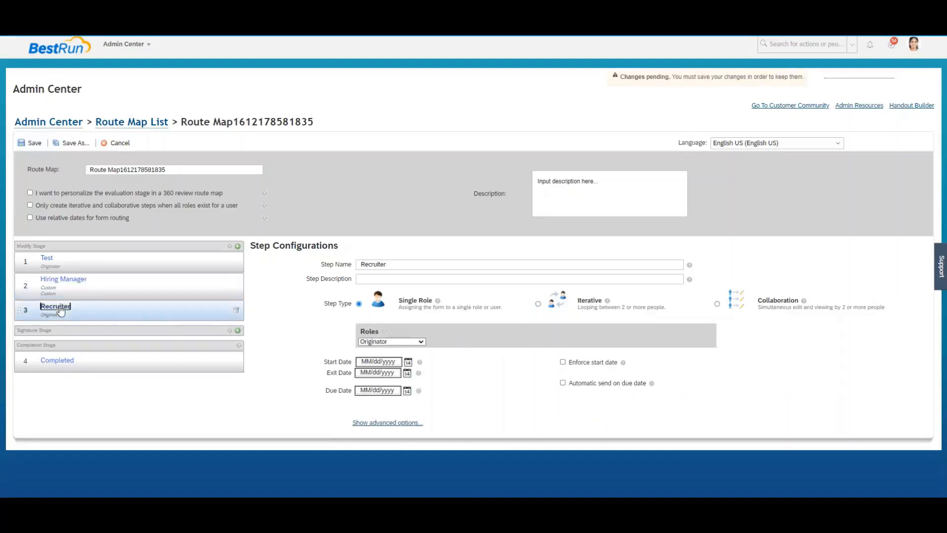
click(401, 341)
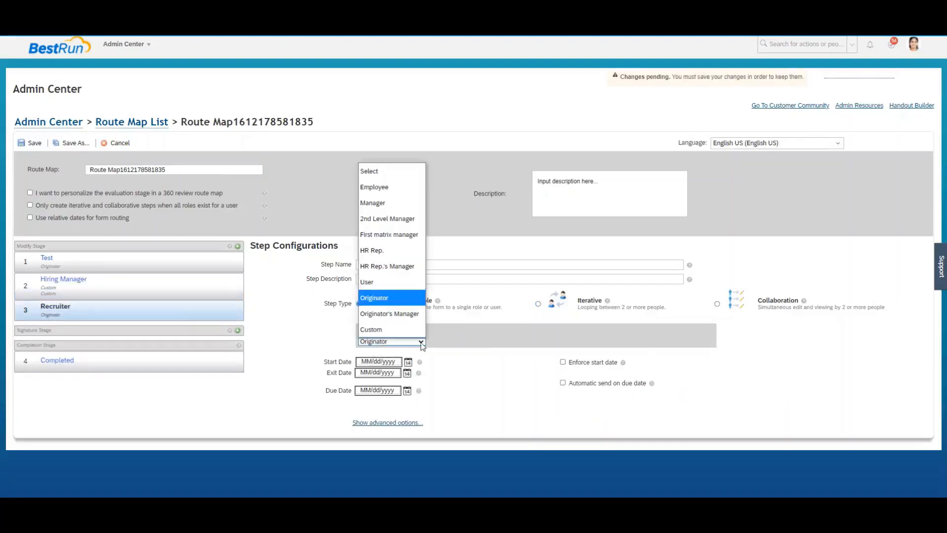
click(377, 329)
click(434, 350)
text(o)
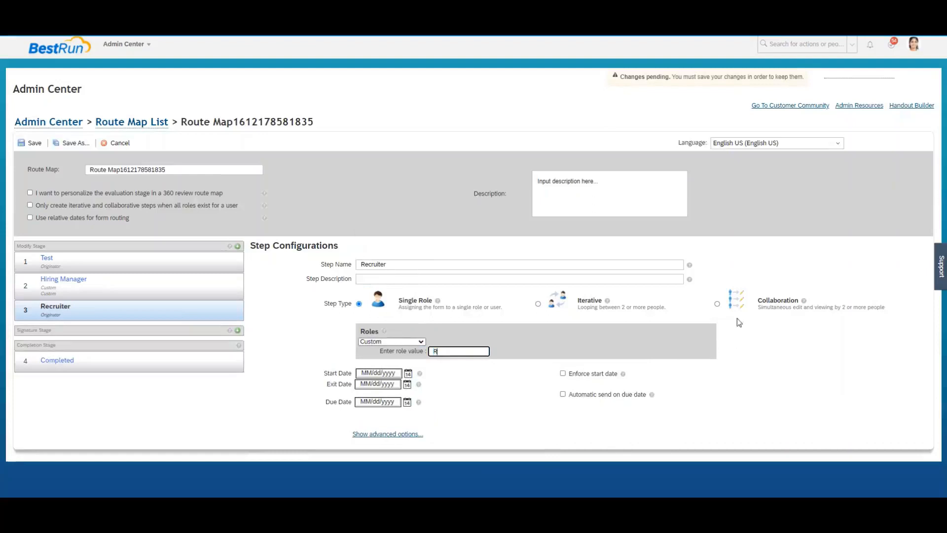
Make the Recruiter step a Collaboration step and set its first role to Custom with role value R
click(718, 304)
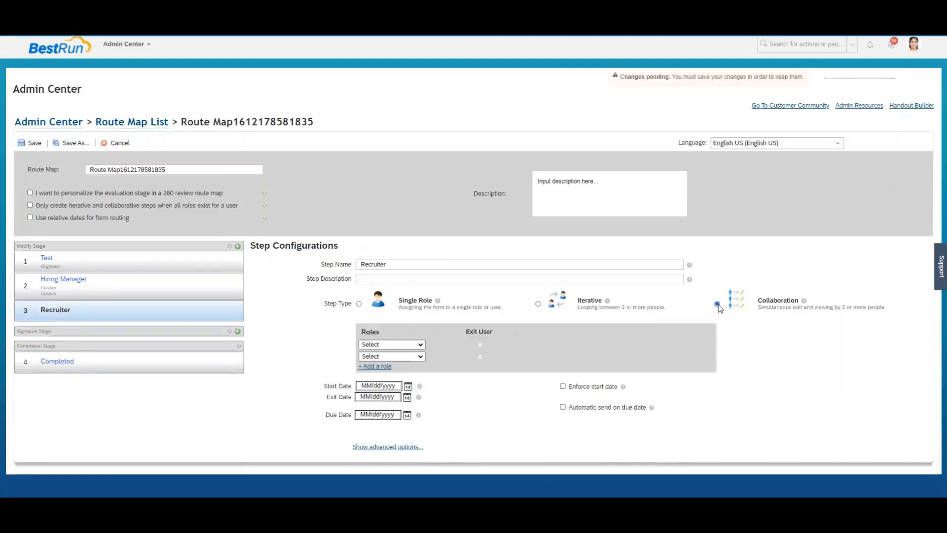
click(416, 345)
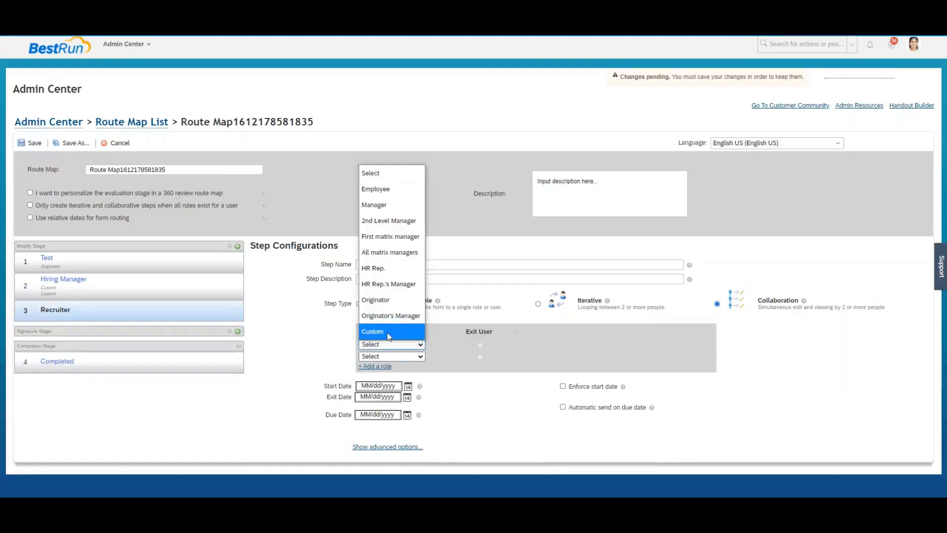
click(373, 331)
click(459, 356)
text(R)
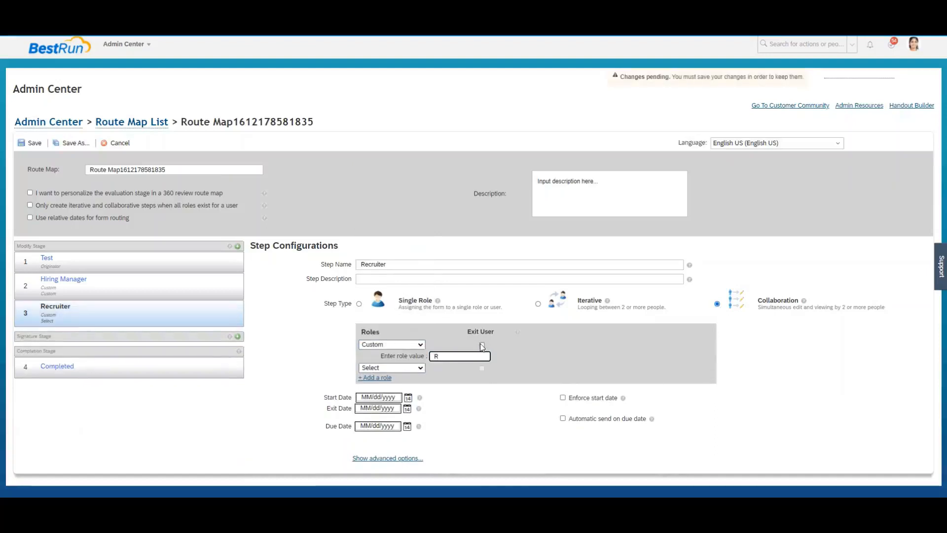
click(482, 346)
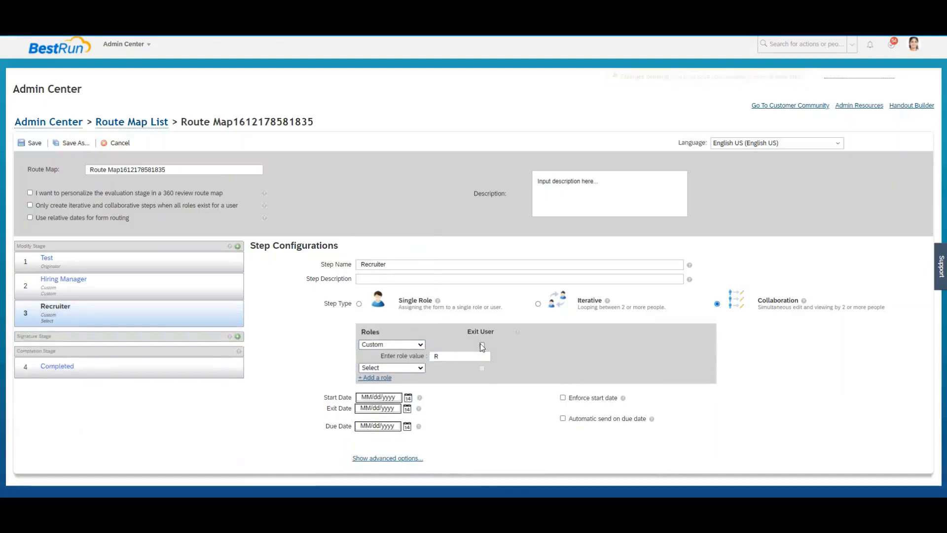
Set the Recruiter step's second role to Custom with value RM, and mark both roles as exit users
click(424, 368)
click(390, 351)
click(449, 379)
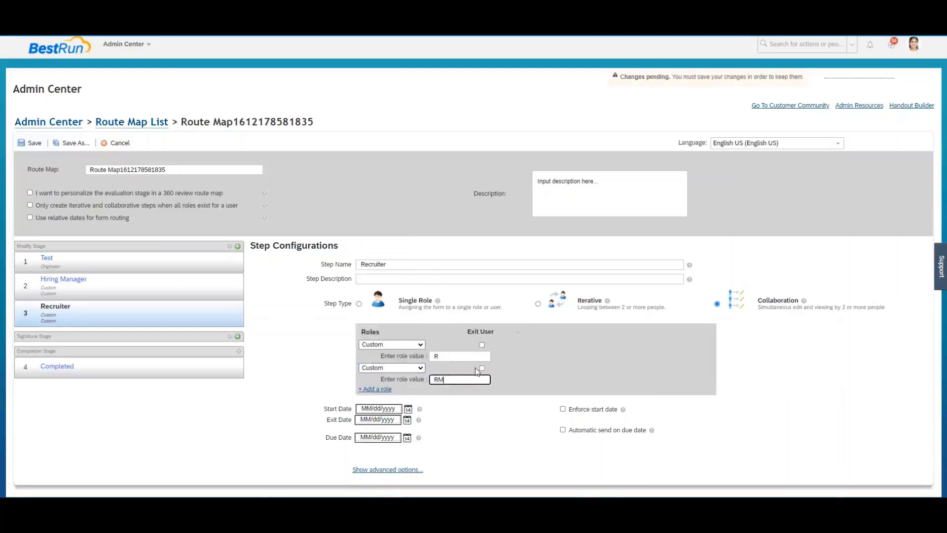
click(484, 345)
click(482, 345)
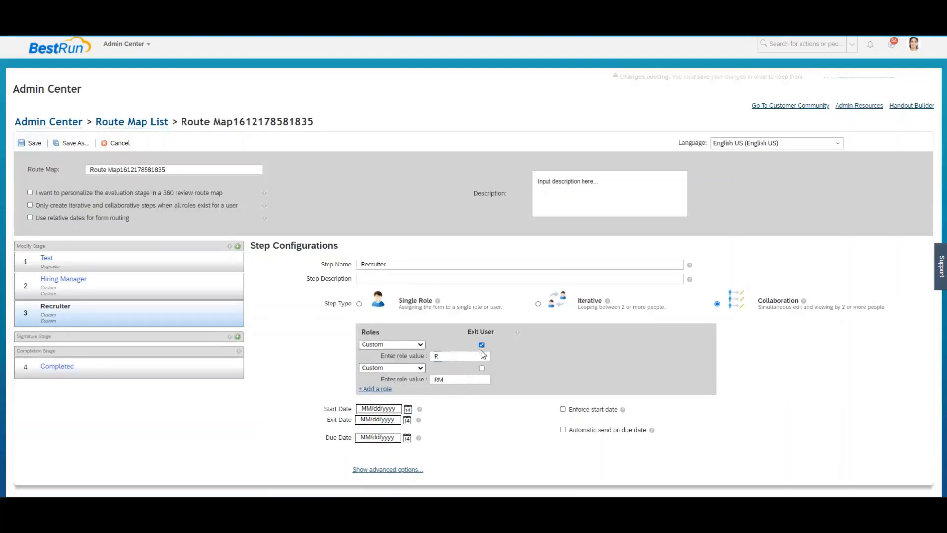
click(482, 369)
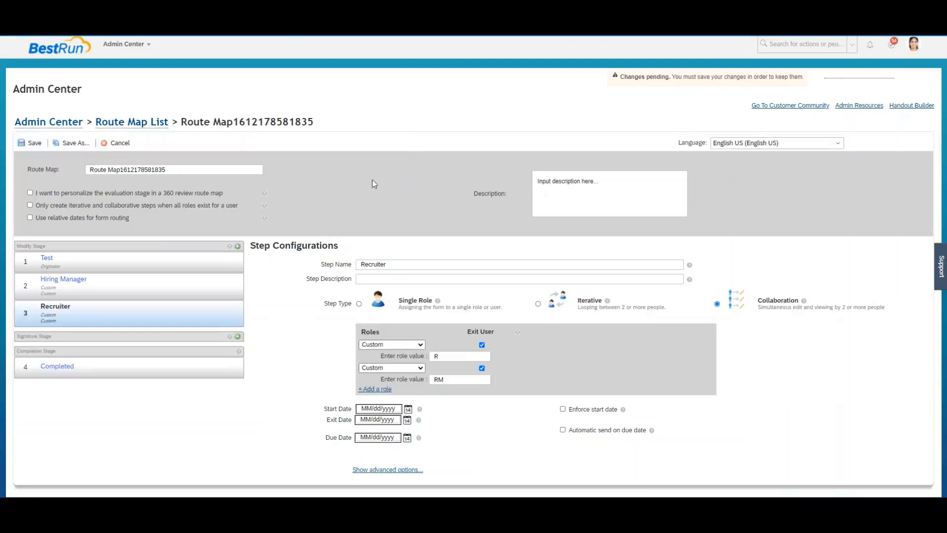
Save the route map as a copy named Test Route Map, leaving the description empty
click(69, 143)
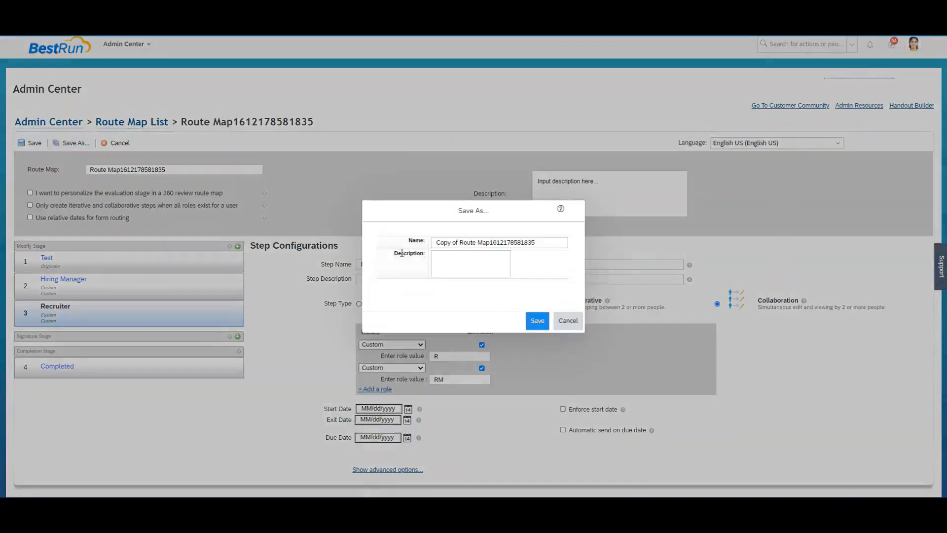
click(459, 242)
drag(546, 242, 433, 240)
text(Test Route Map)
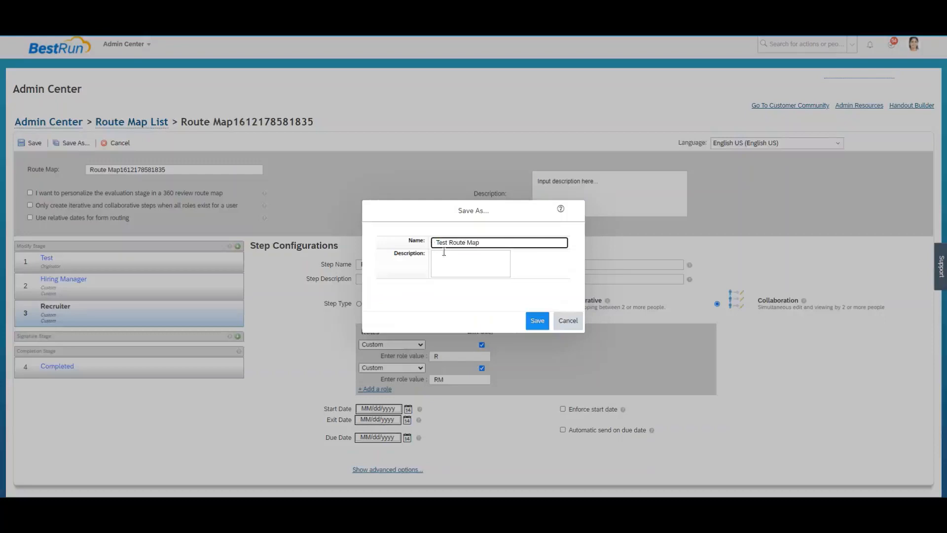
click(446, 263)
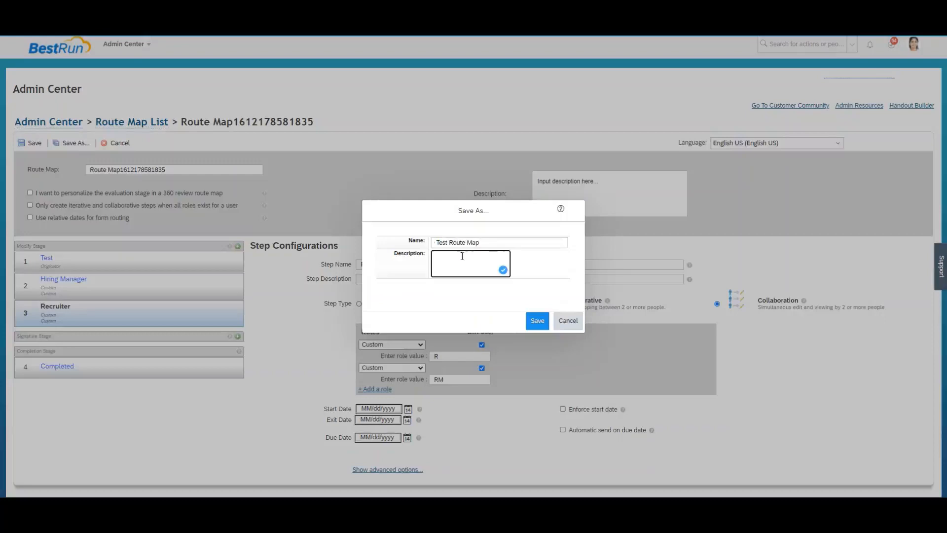
click(537, 321)
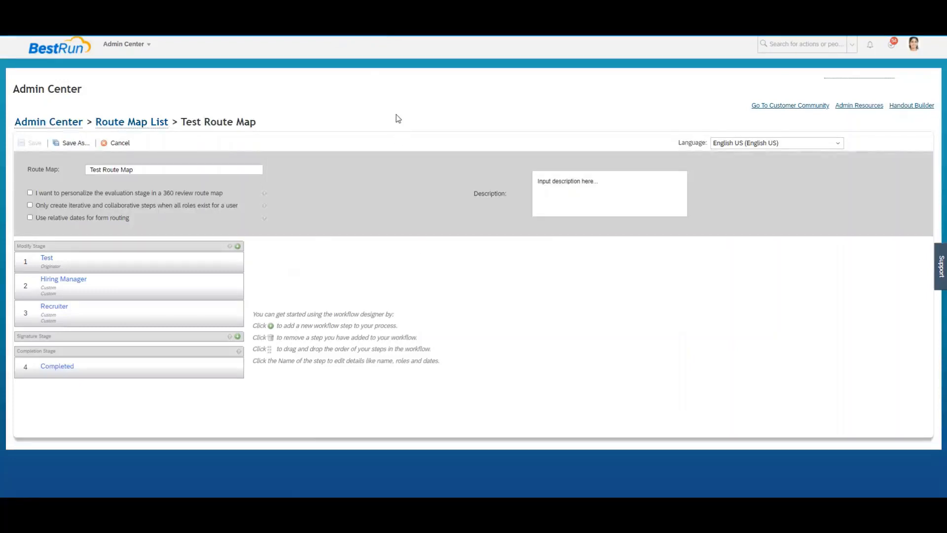
Return to the Admin Center home page, search the tools for "Form template setting" and open the matching tool
click(44, 123)
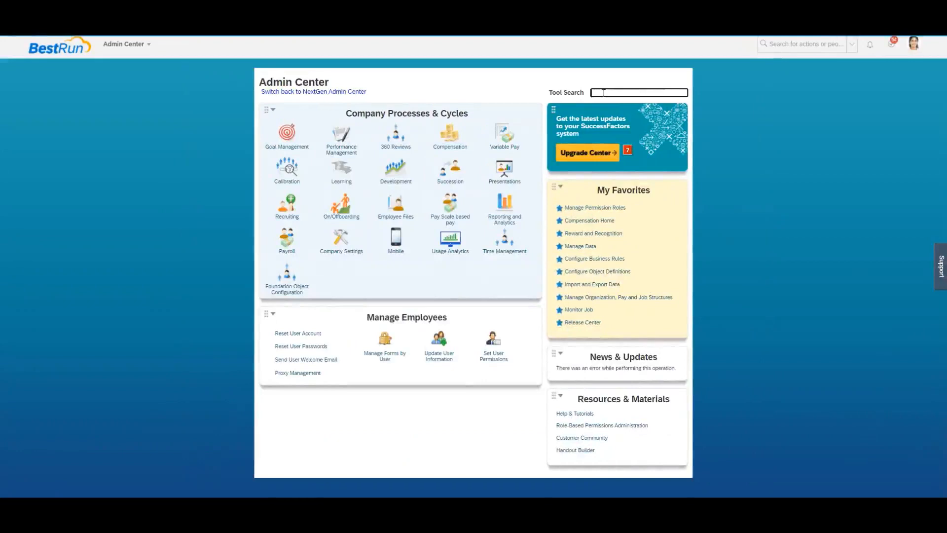
click(604, 93)
text(Form template setting)
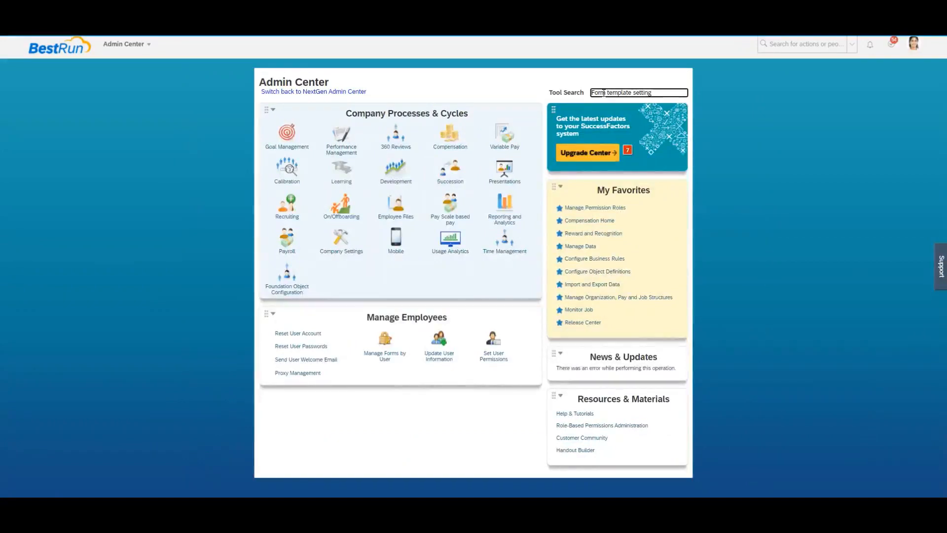
click(612, 105)
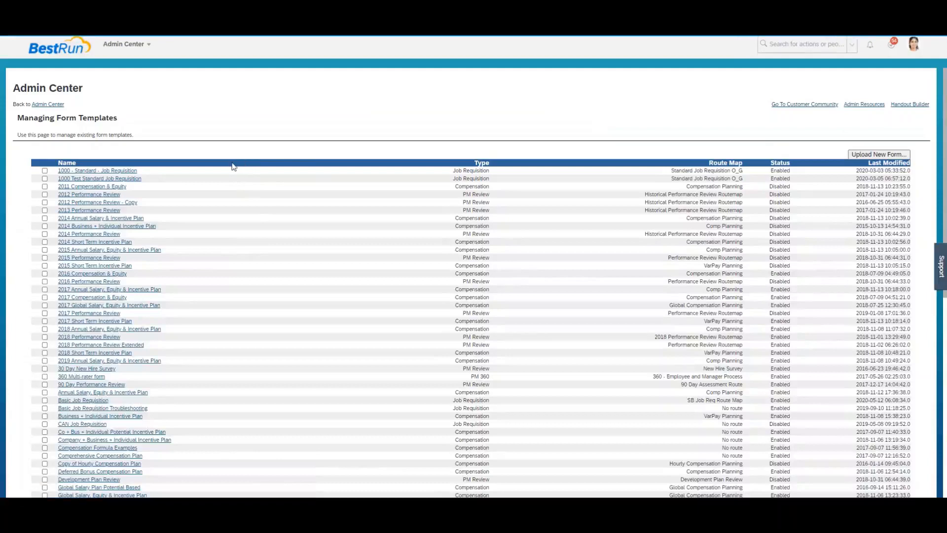
Open the Standard Job Requisition form template for editing
scroll(249, 184, down, 6)
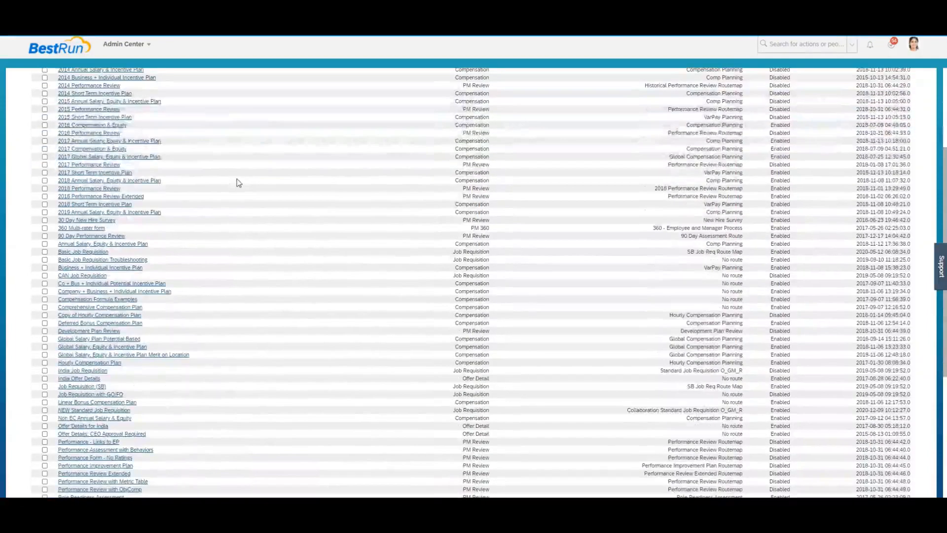
scroll(248, 179, down, 2)
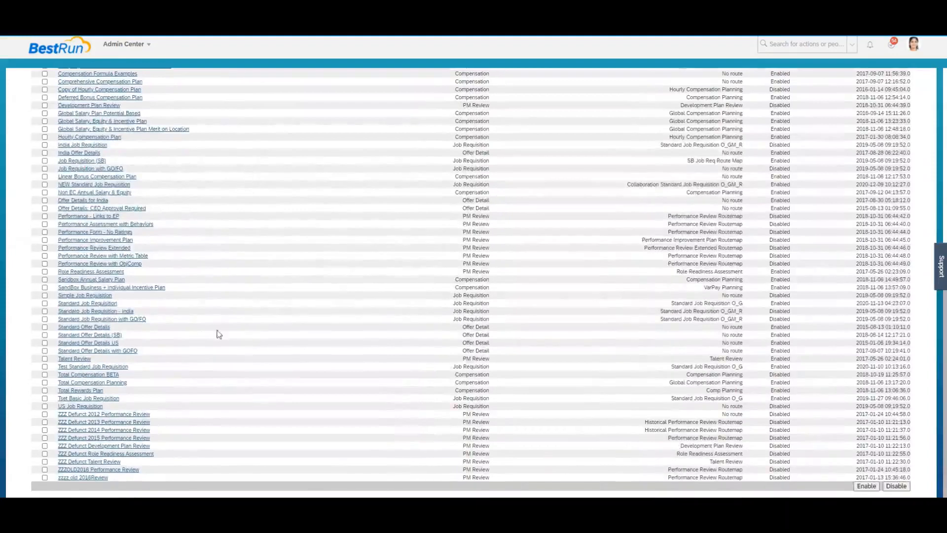
click(93, 303)
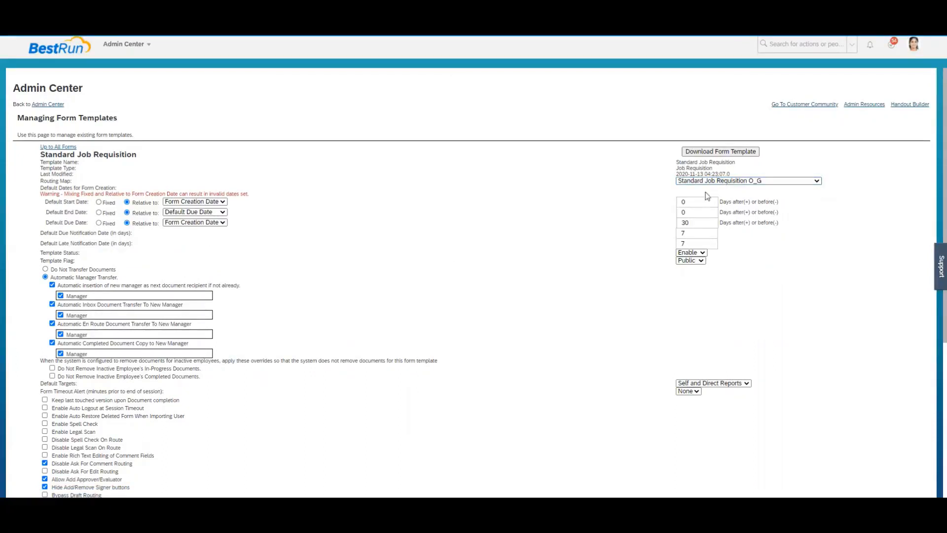
Select Test Route Map as the routing map of the Standard Job Requisition template
click(817, 181)
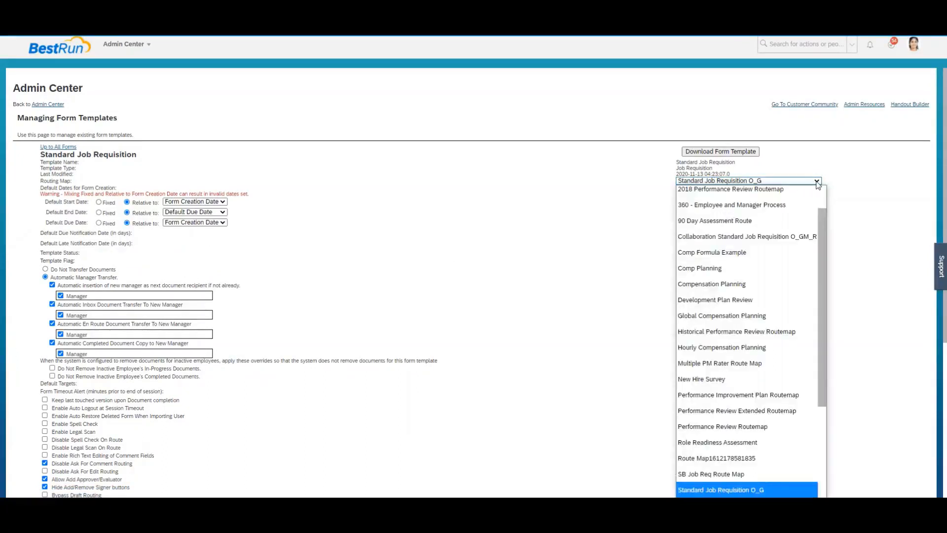
scroll(744, 231, down, 3)
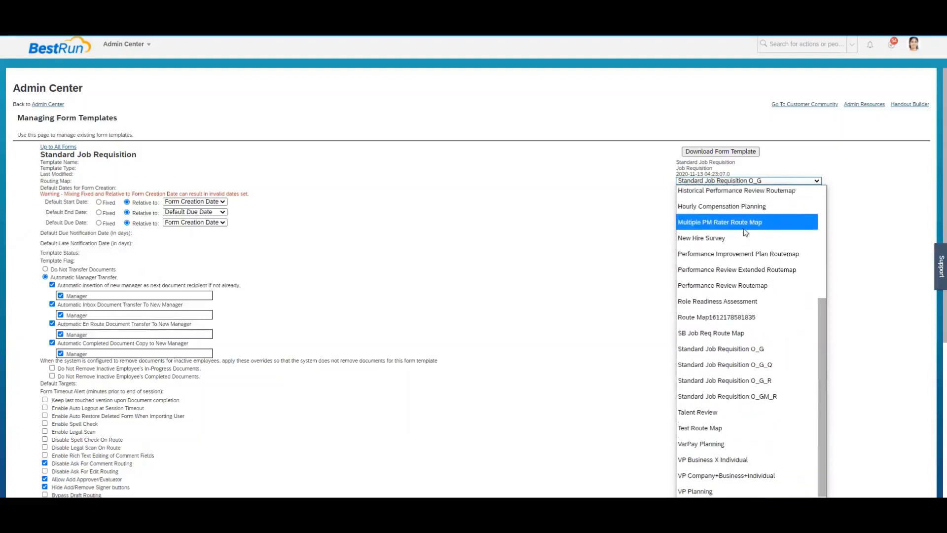
click(699, 427)
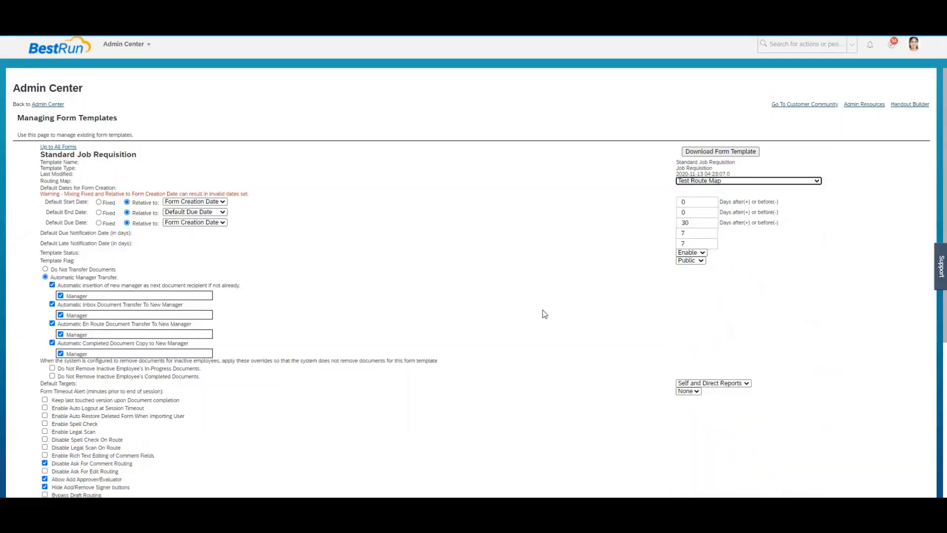
scroll(527, 294, down, 3)
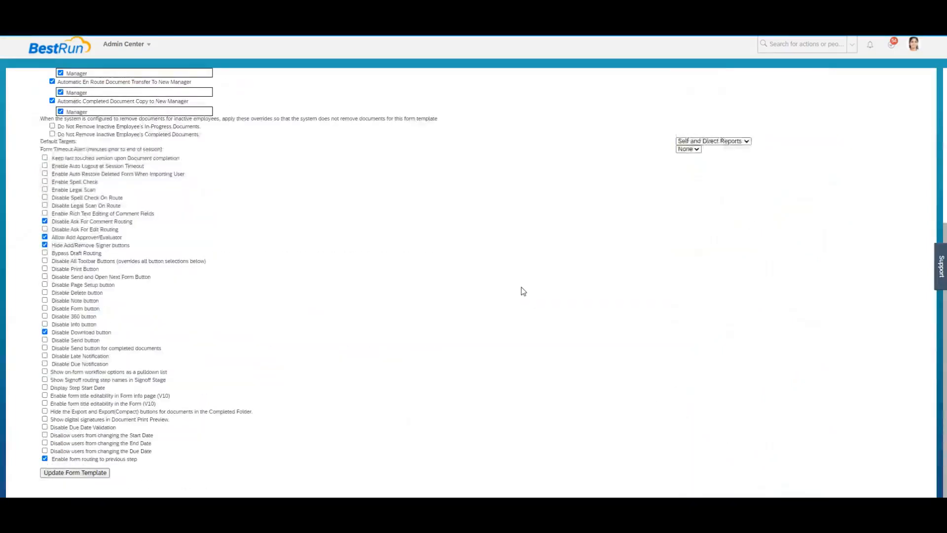
scroll(523, 292, down, 2)
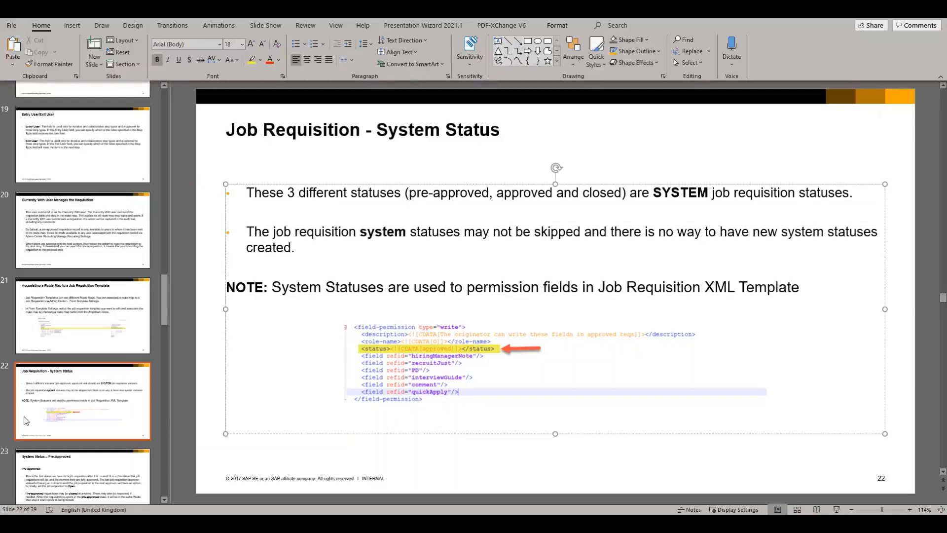
Show the "System Status – Pre-Approved" slide of the PowerPoint presentation
click(89, 466)
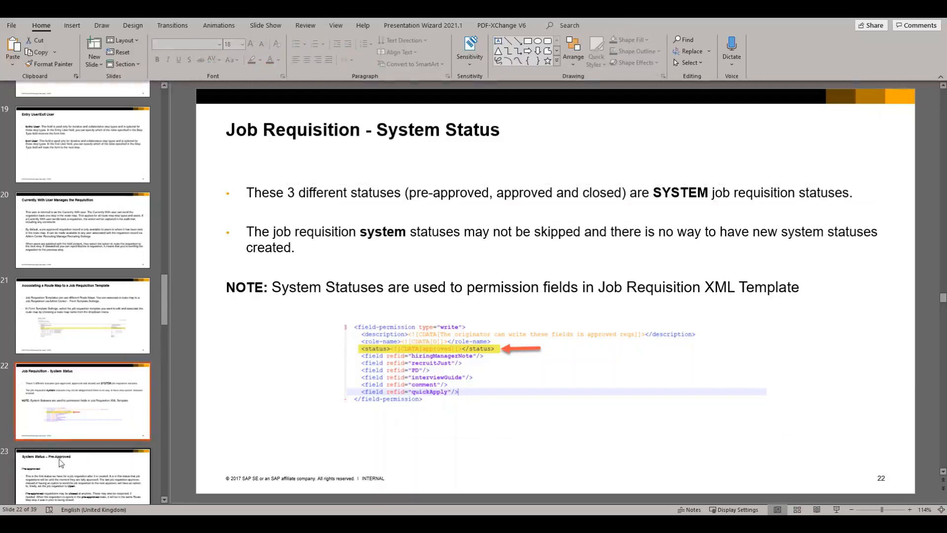
click(86, 454)
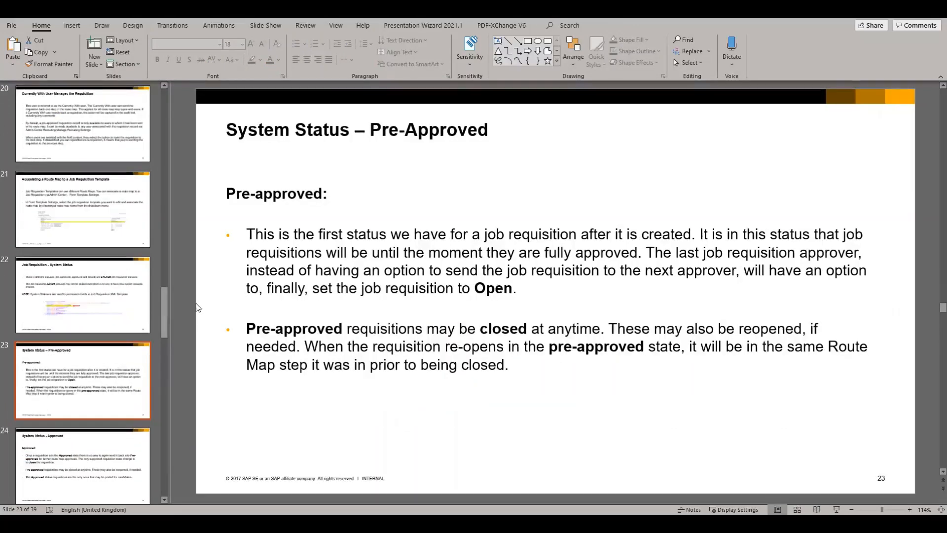
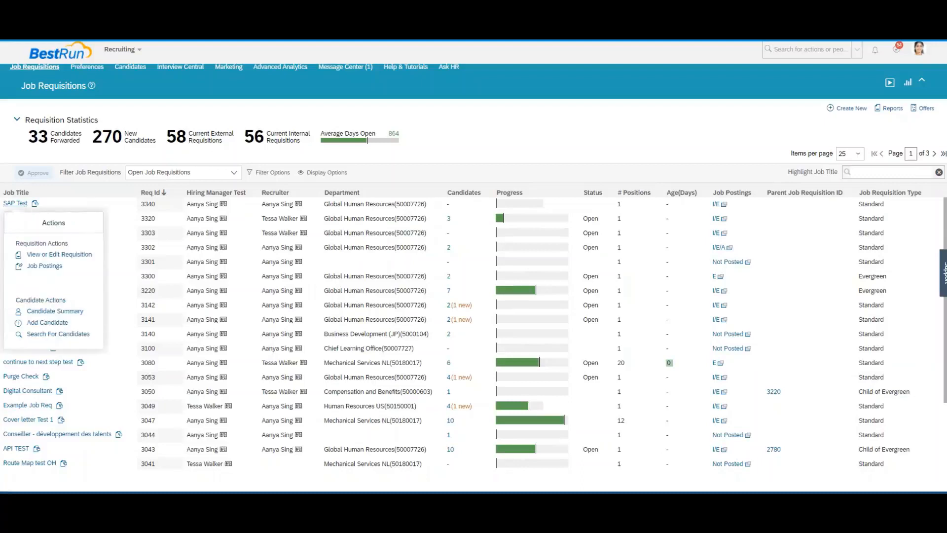
Post the Help Text requisition as an External Private Posting from 02/01/2021 to 02/12/2021 and display its posting link
mouse_move(716, 205)
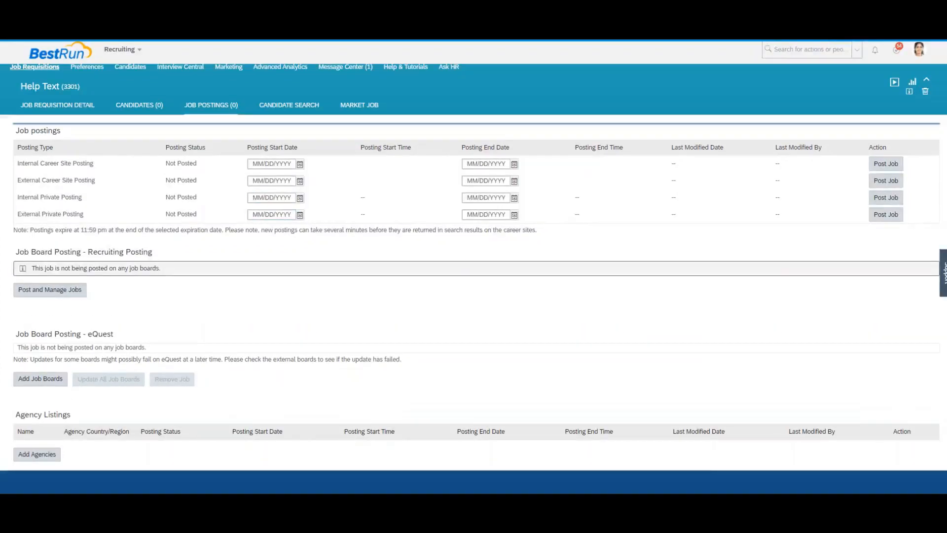
click(300, 214)
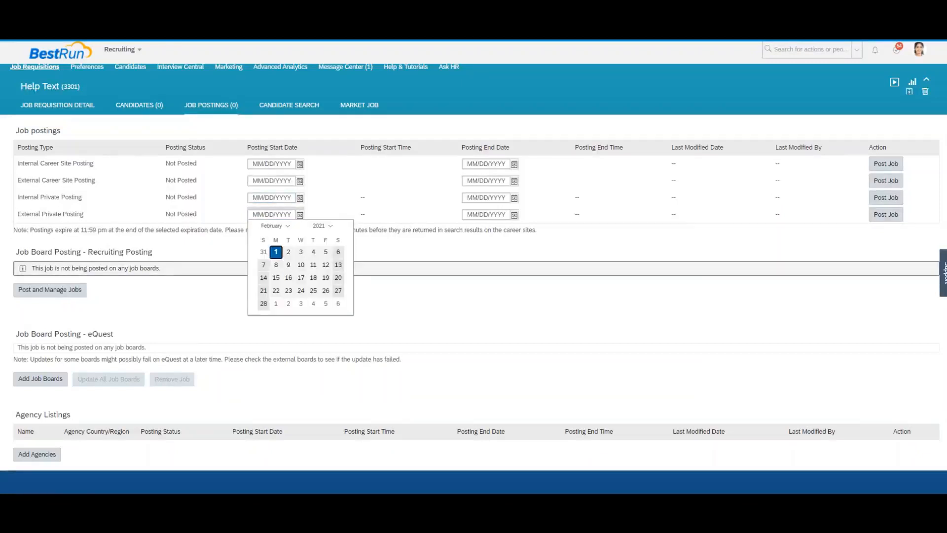
click(276, 252)
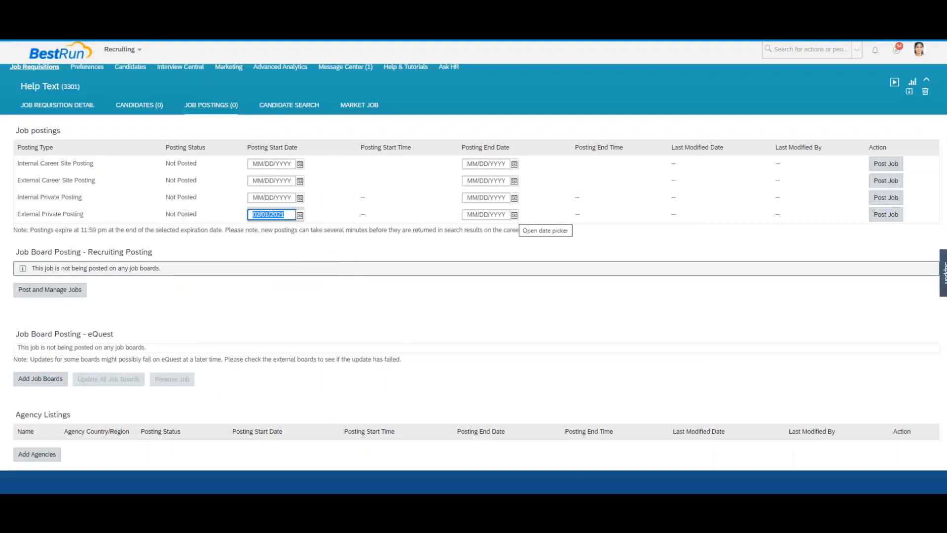
click(514, 215)
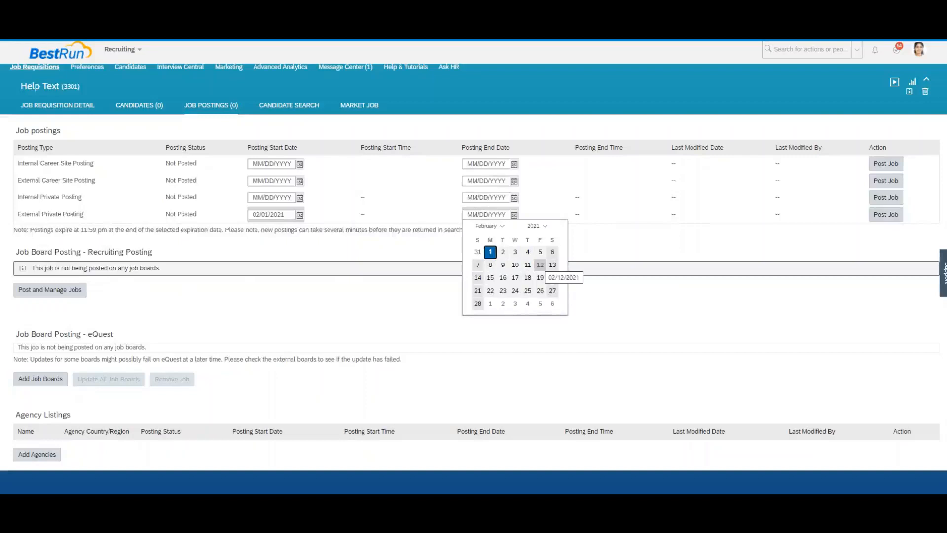
click(540, 265)
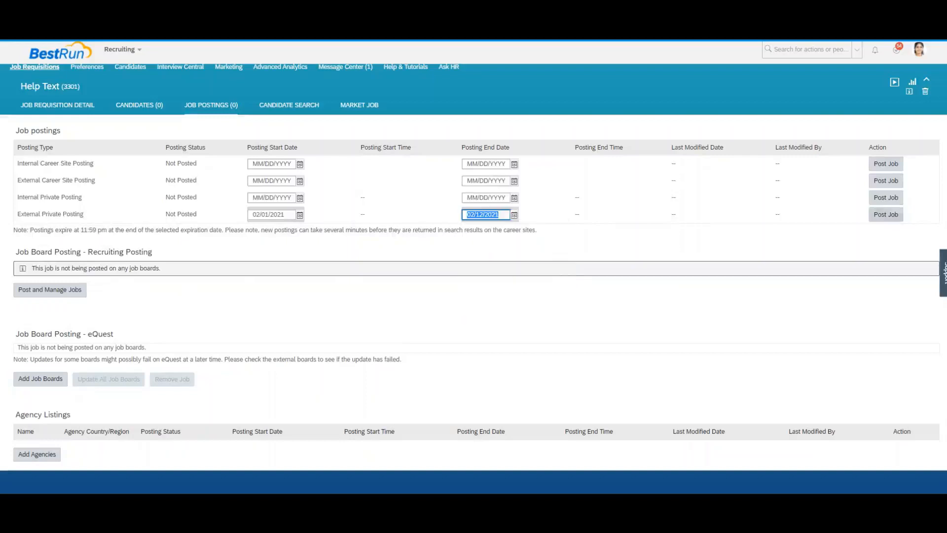
click(886, 214)
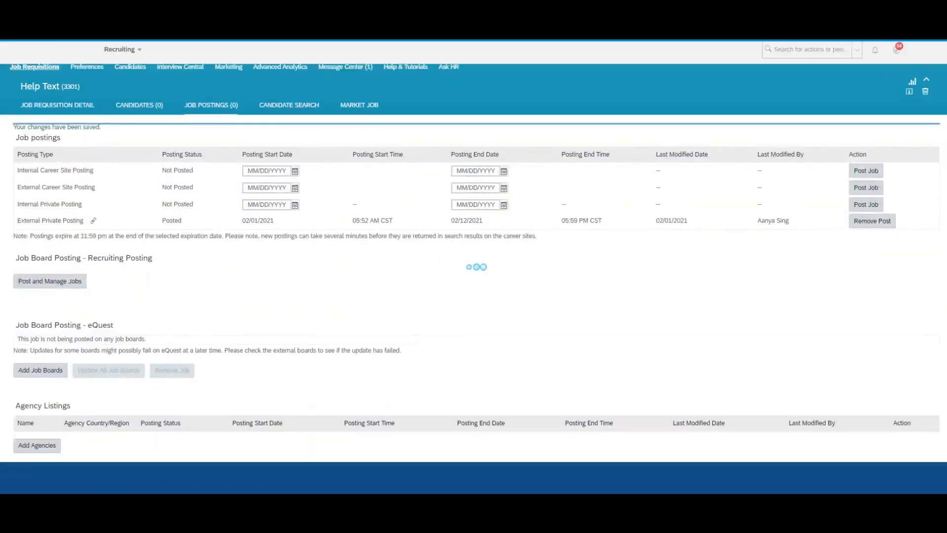
click(93, 221)
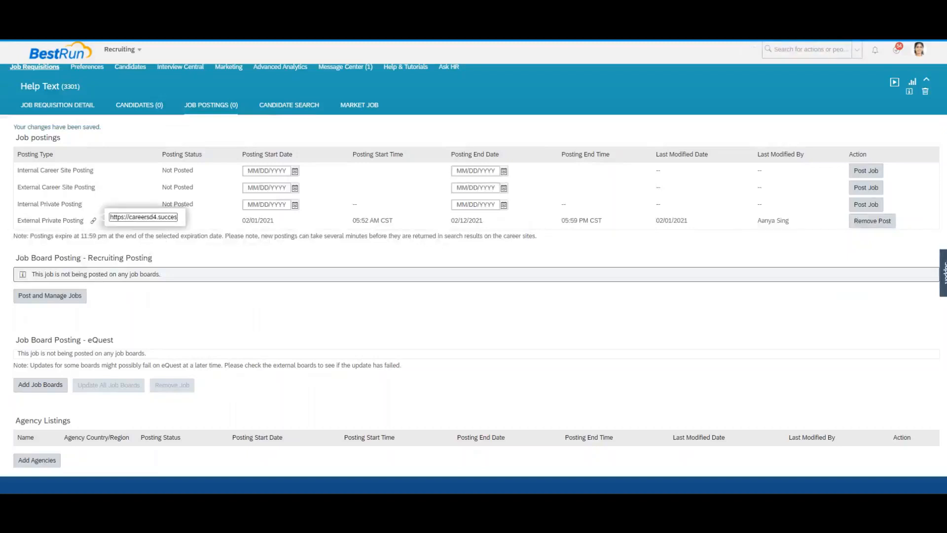
key(Escape)
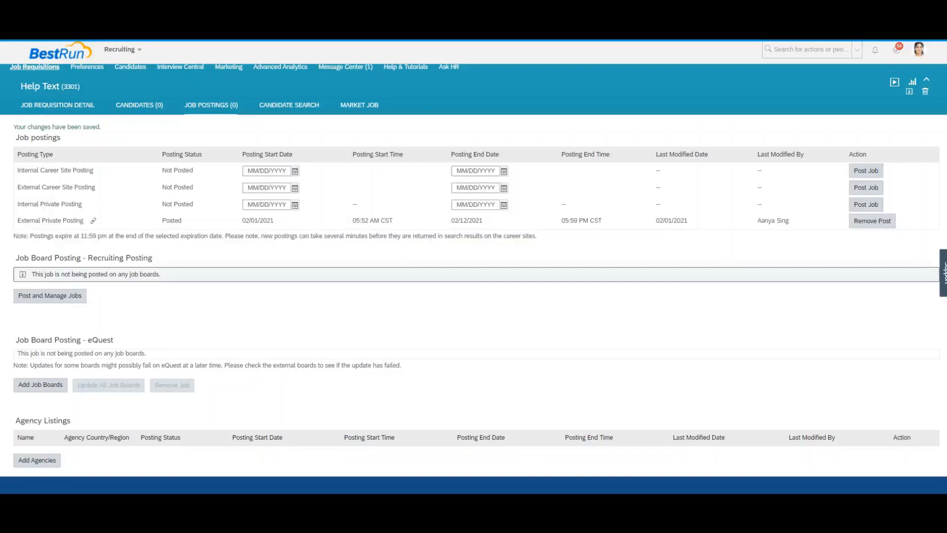
Post the requisition to the External Career Site starting 02/01/2021 without an end date, and display its posting link
click(295, 188)
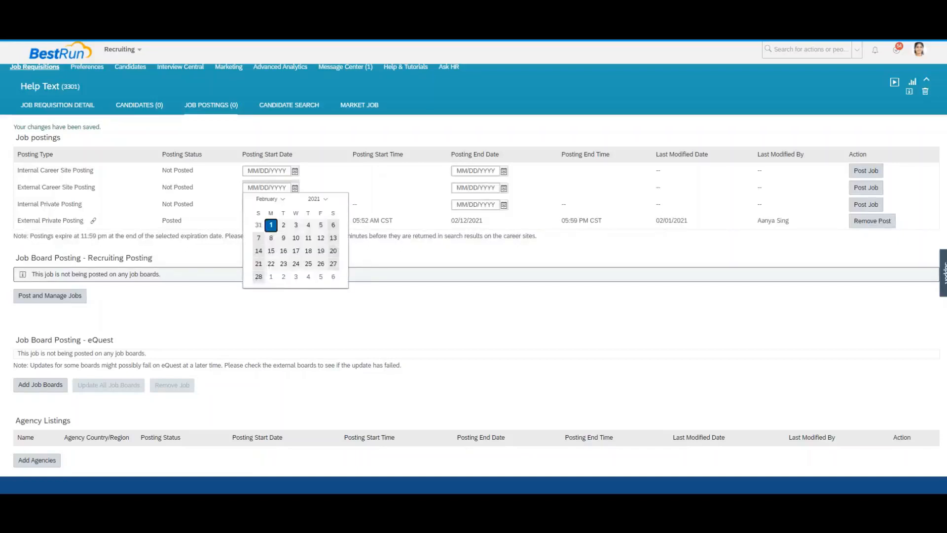
click(271, 225)
click(504, 188)
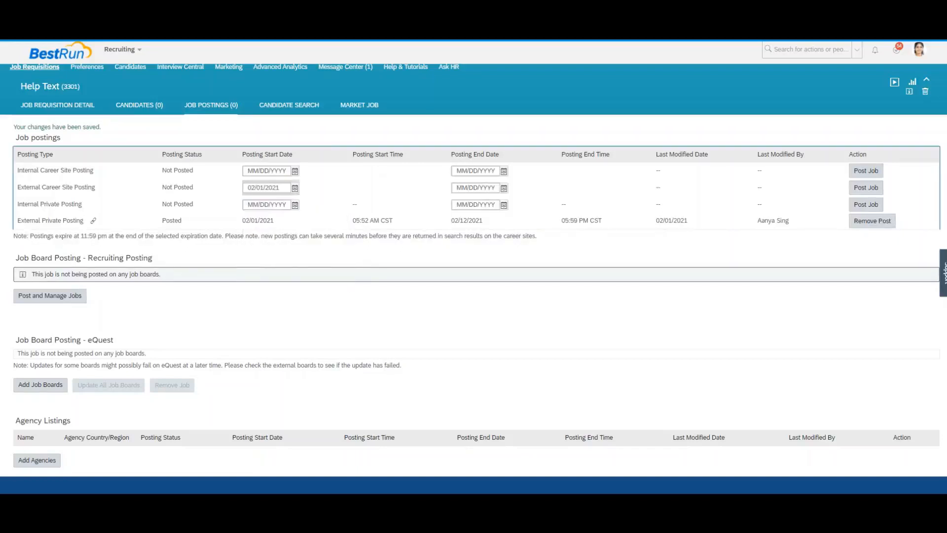
click(476, 188)
click(866, 188)
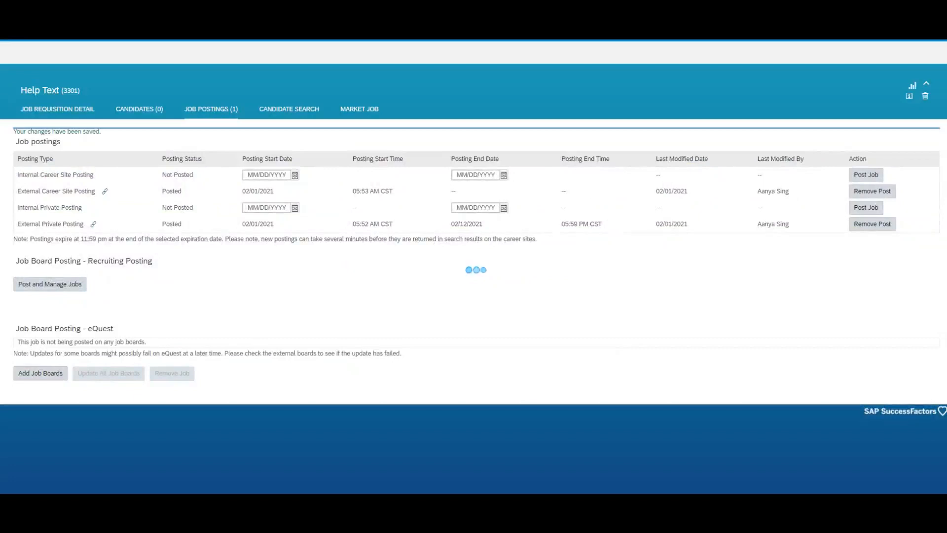
click(104, 187)
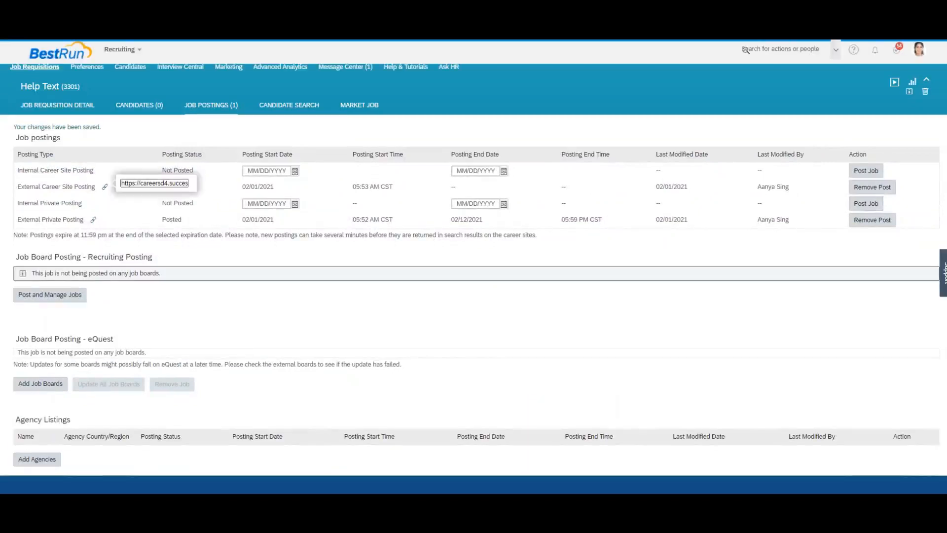
key(Escape)
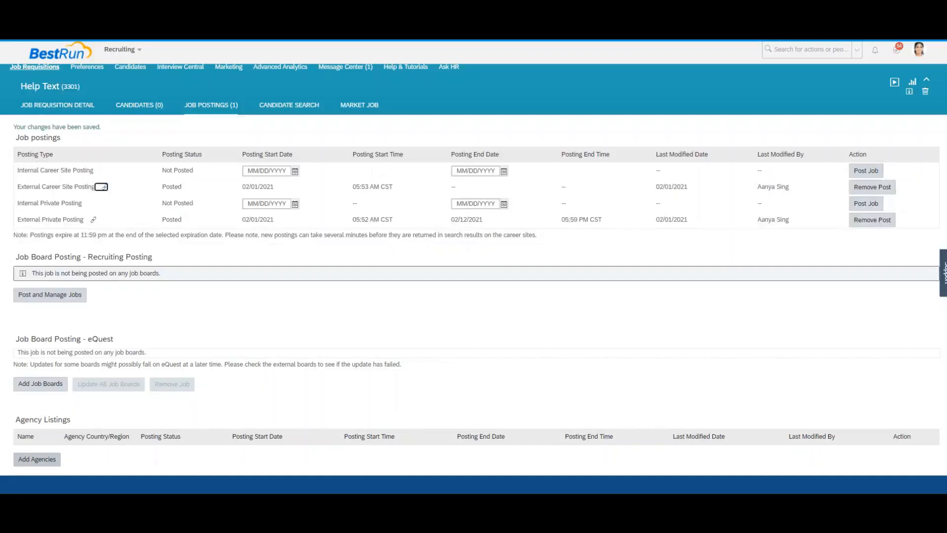
Add an agency listing for Calibre Recruiting Agency with start date 02/01/2021 and post the job to it
click(37, 460)
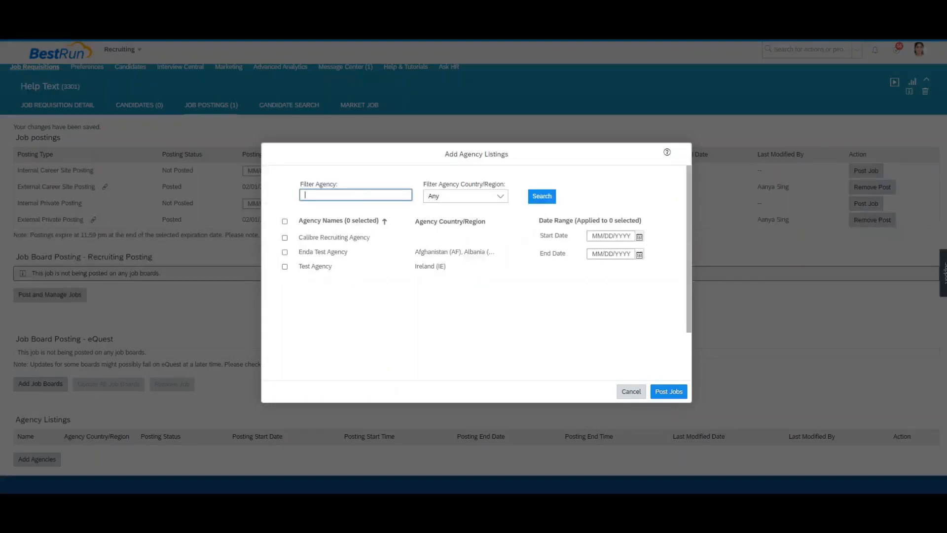
click(285, 238)
click(639, 237)
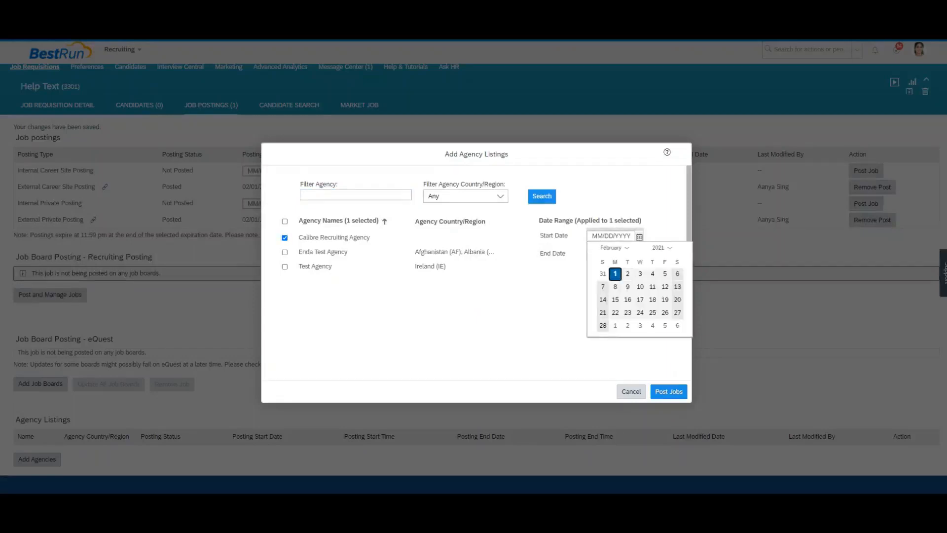
click(615, 274)
click(669, 392)
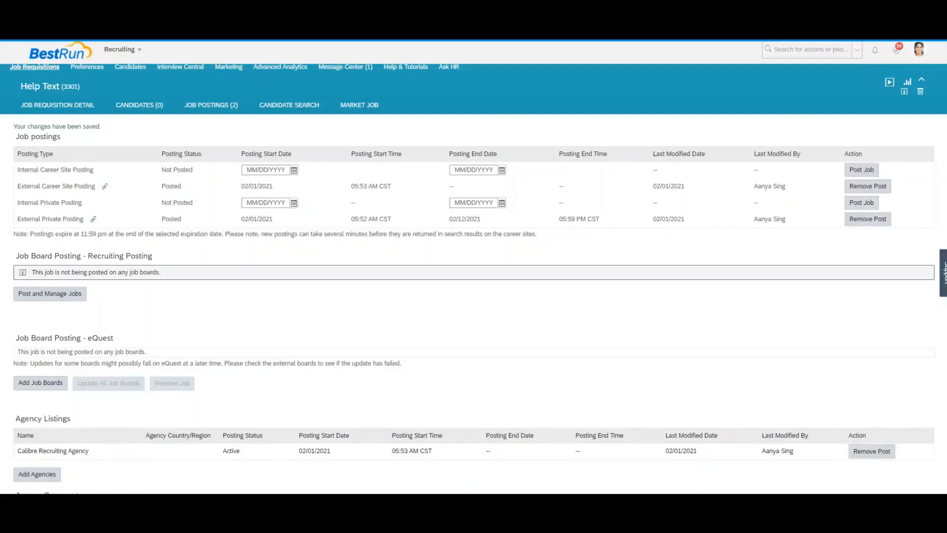
scroll(474, 281, down, 1)
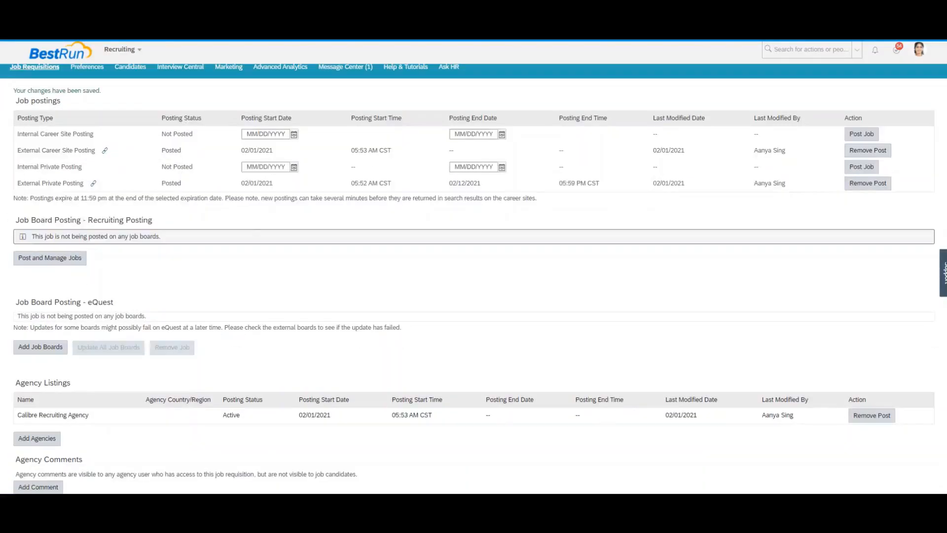
scroll(474, 286, up, 1)
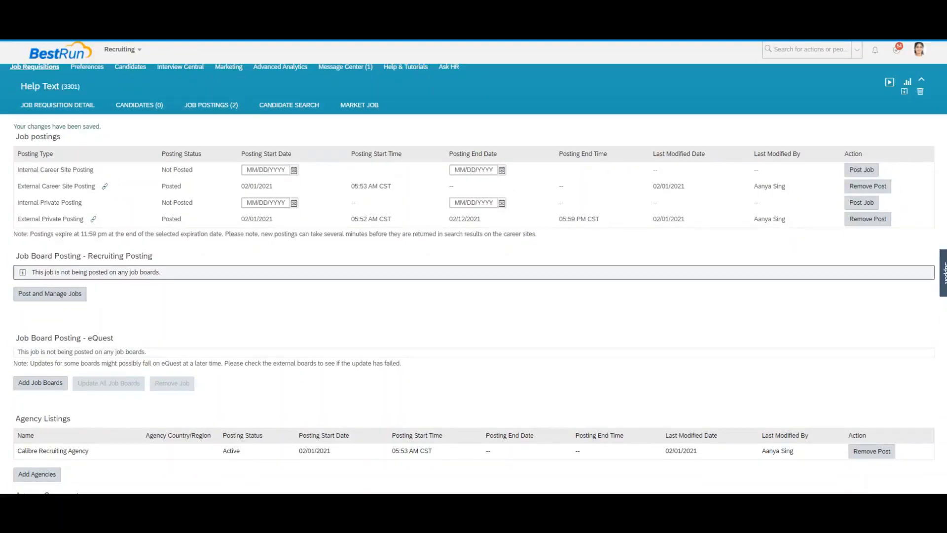
Return to the Job Requisitions list and copy the requisition ID of the Help Text job
click(34, 67)
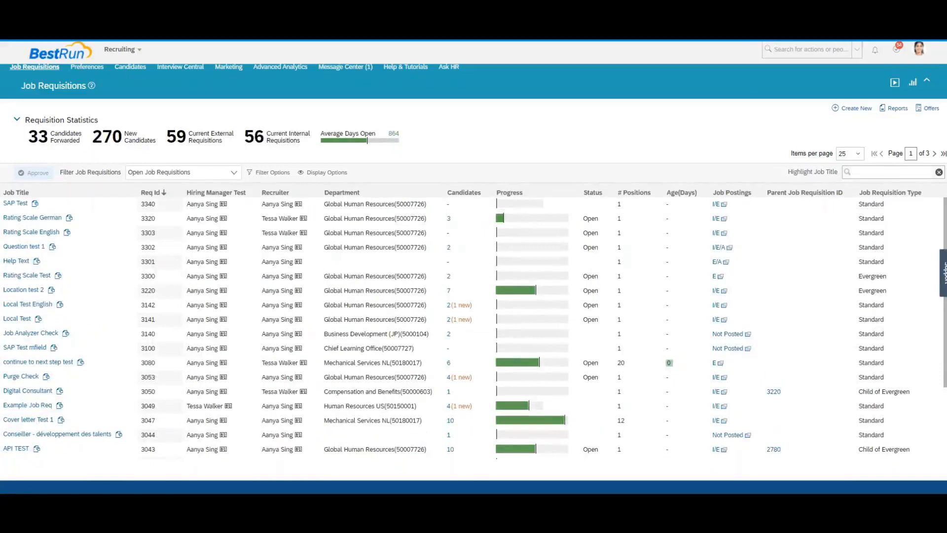
click(37, 261)
click(51, 324)
click(717, 262)
double_click(147, 261)
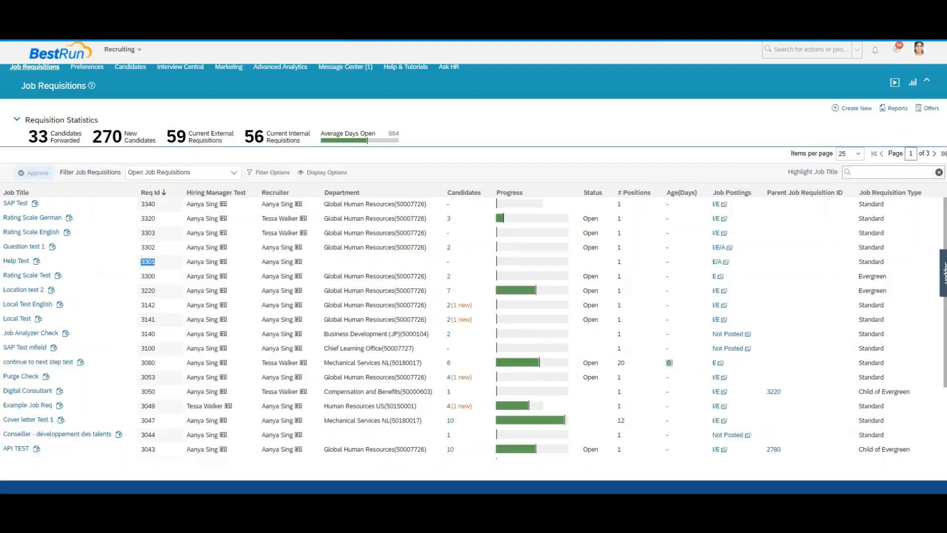
right_click(145, 264)
click(169, 271)
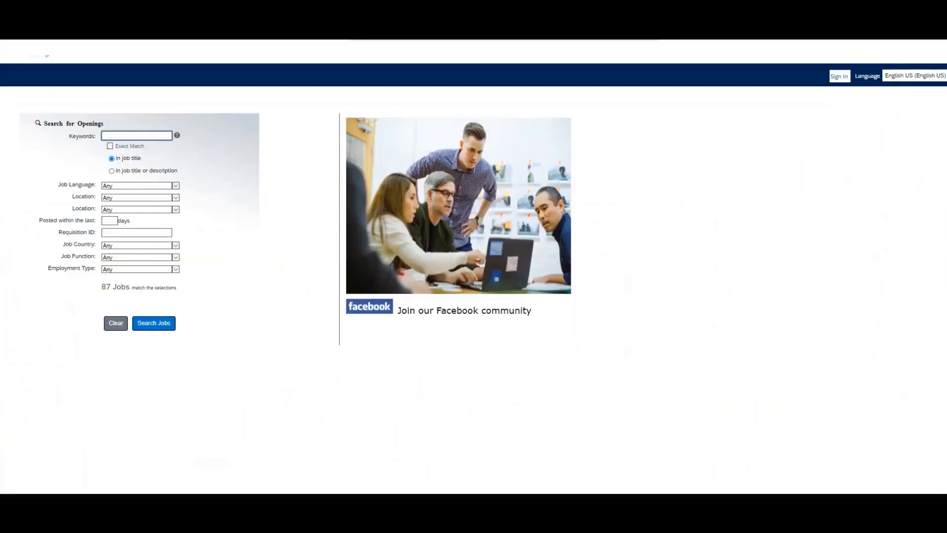
Search the openings on the external career site by requisition ID 3301
click(137, 233)
key(ctrl+v)
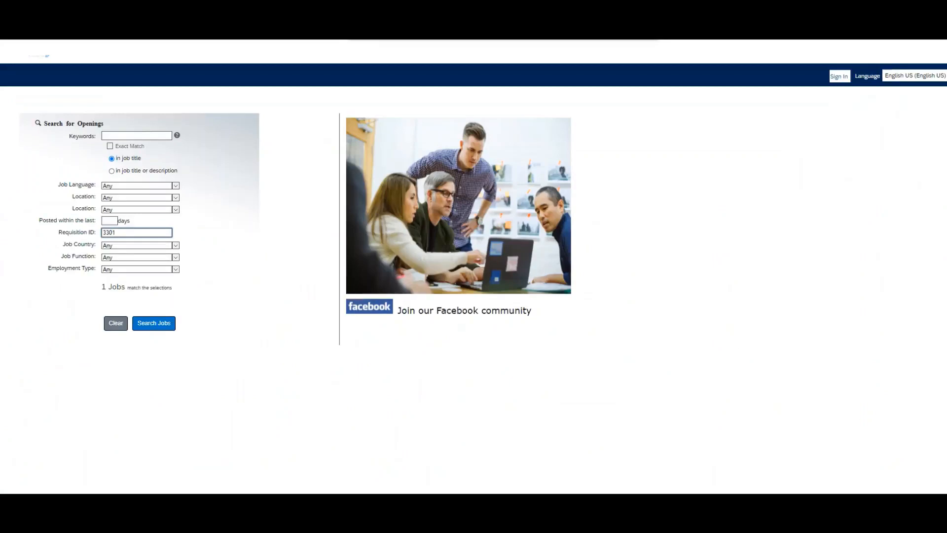
click(154, 323)
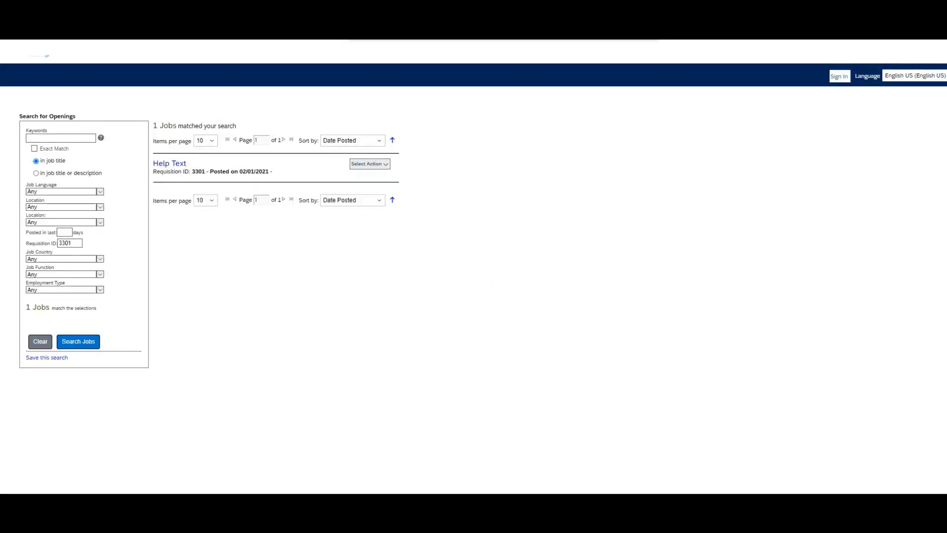
Switch to the PowerPoint presentation and show the "Job Requisition Operators" slide
key(alt+Tab)
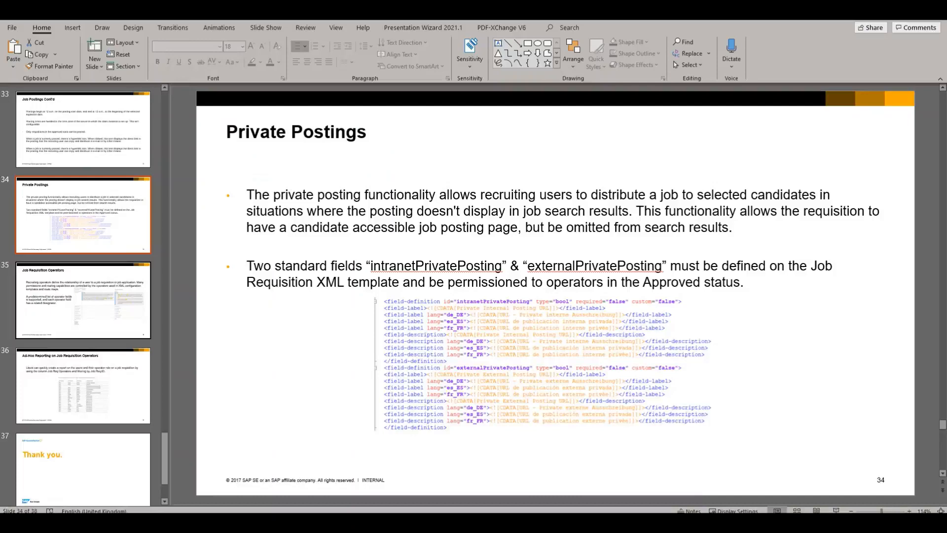
click(83, 300)
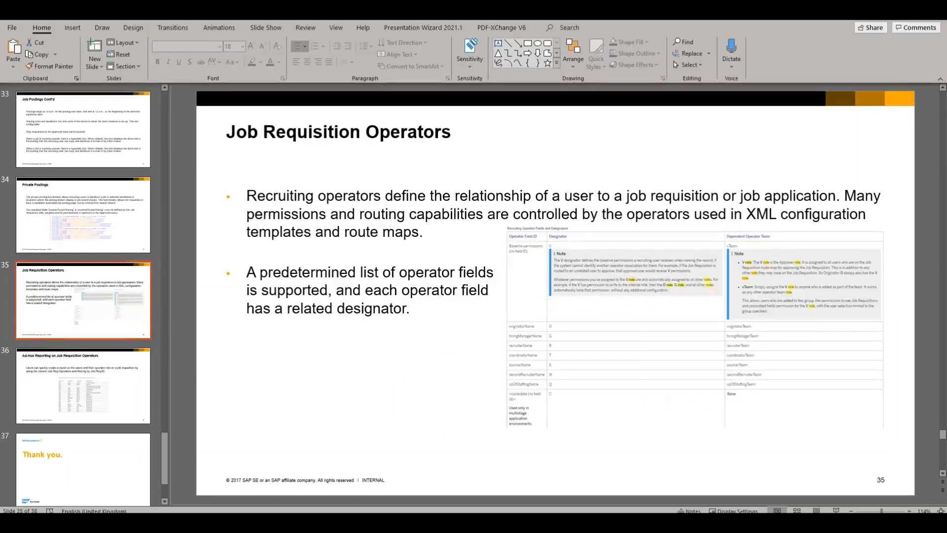